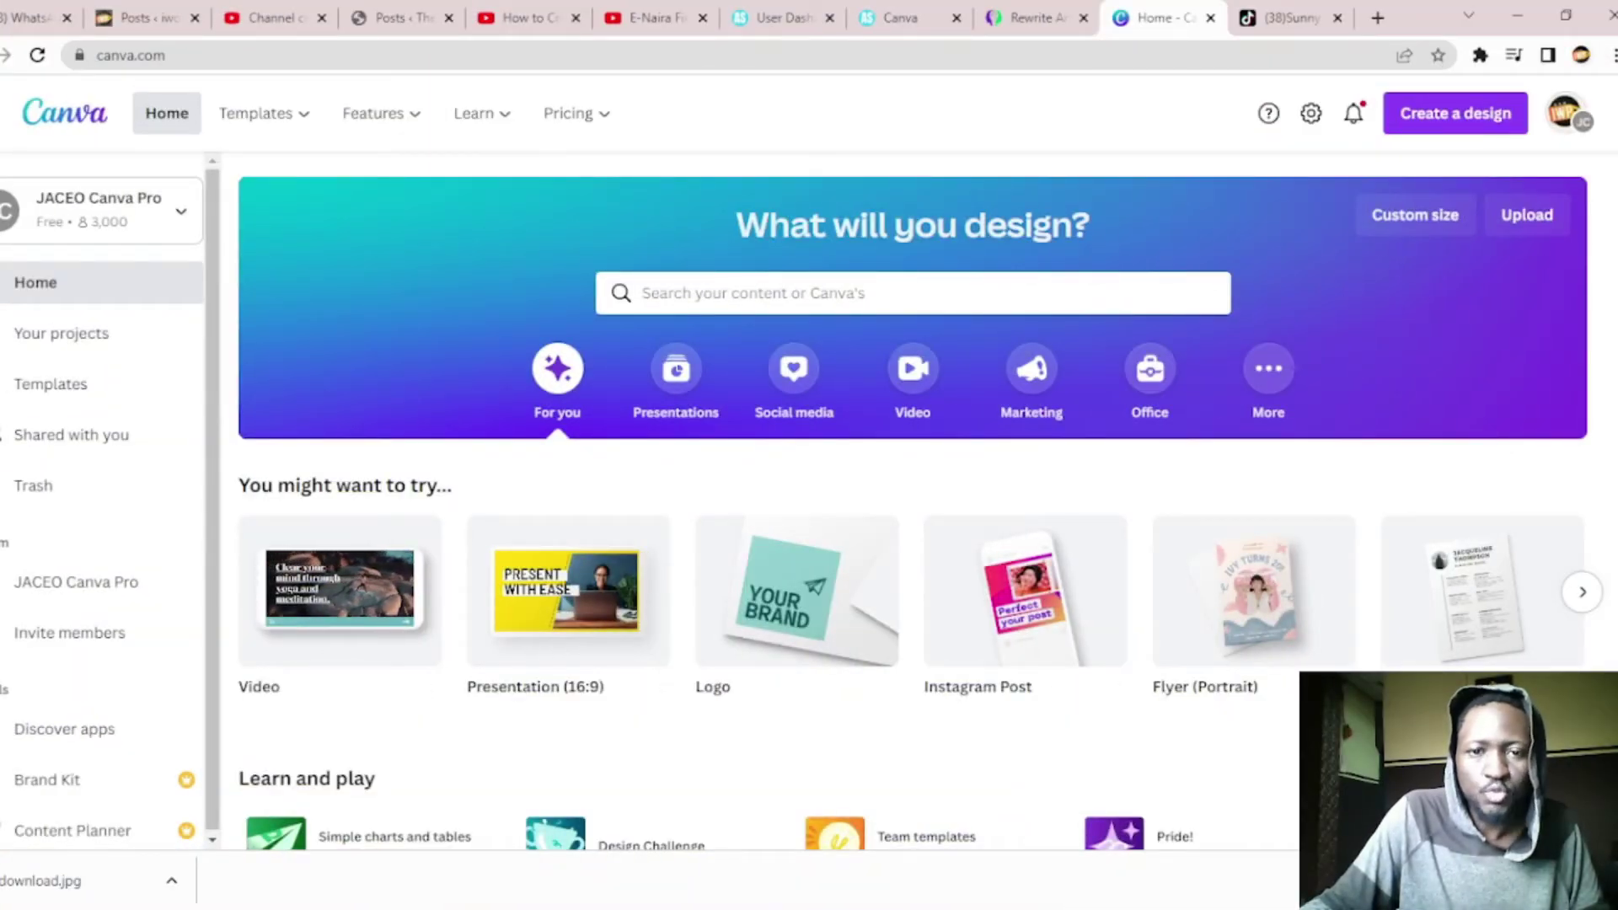
Step: Open Canva's Create a design menu listing formats like Video, Presentation, Logo and Poster
{"action": "left_click", "coordinate": [1064, 55]}
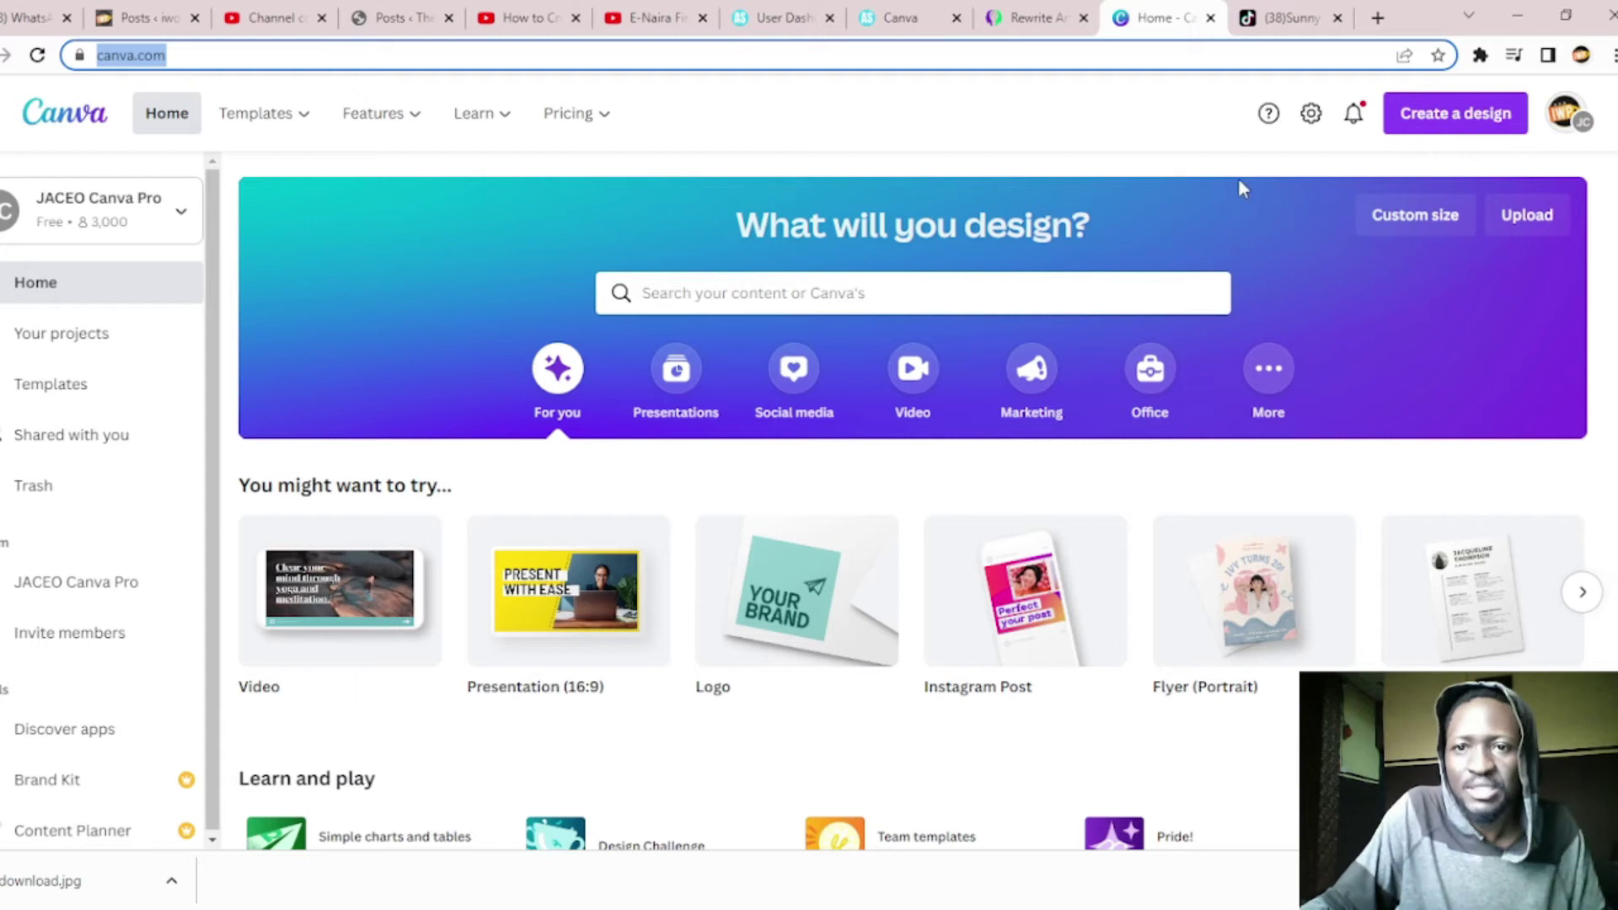
{"action": "left_click", "coordinate": [1462, 126]}
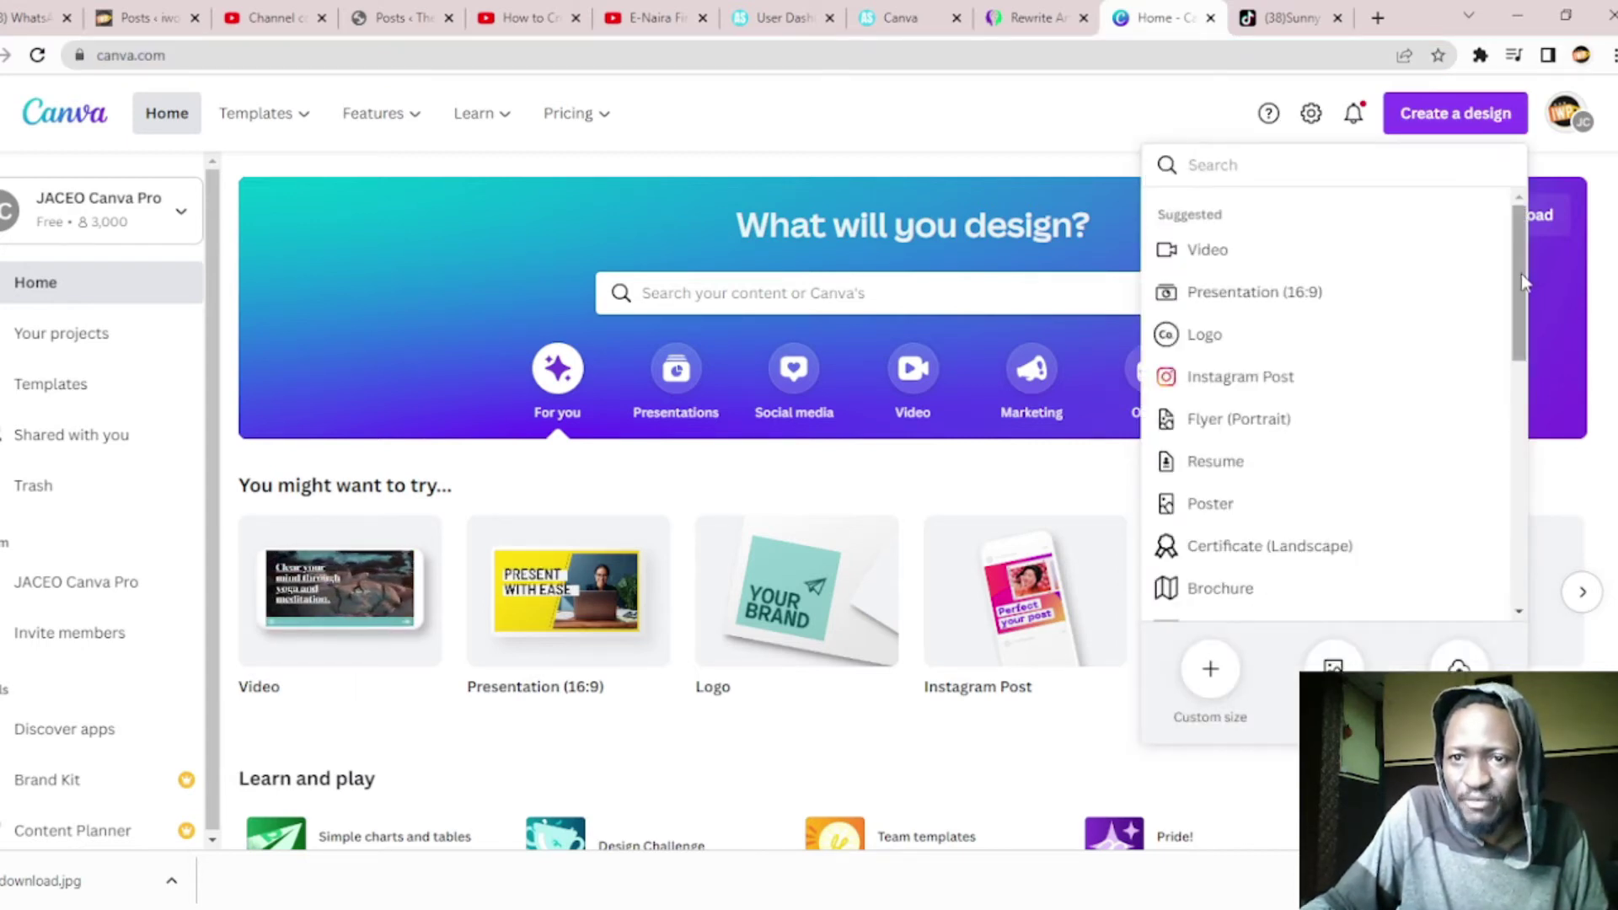
Step: Choose YouTube Thumbnail from the design types to open a blank 1280 × 720 px canvas
{"action": "left_click_drag", "start_coordinate": [1523, 283], "coordinate": [1506, 437]}
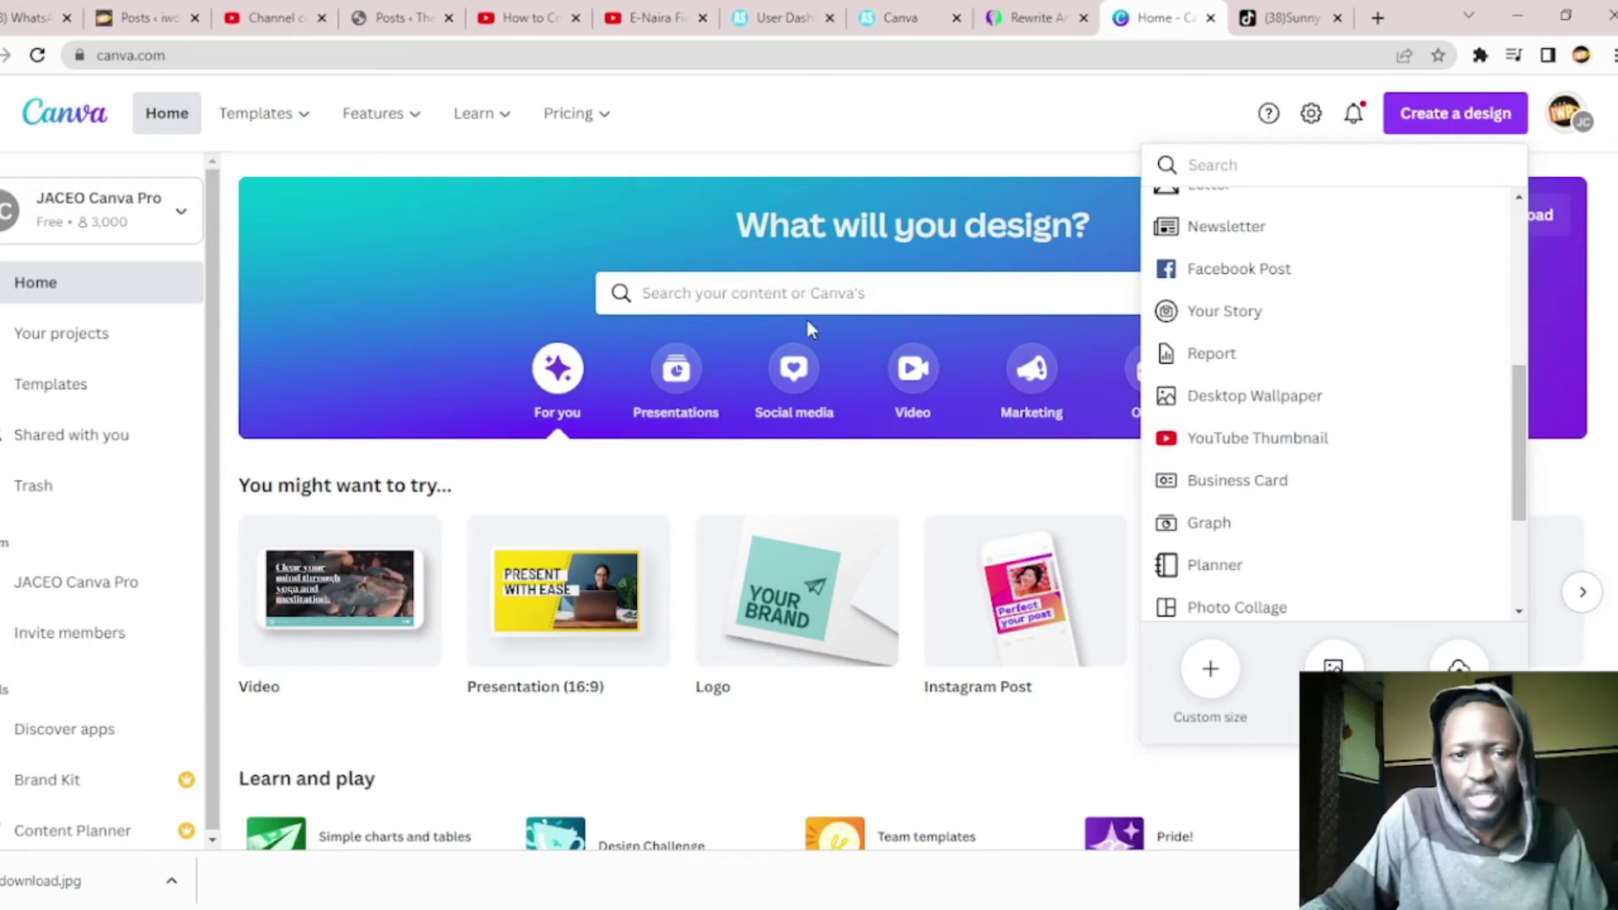
{"action": "left_click", "coordinate": [1253, 445]}
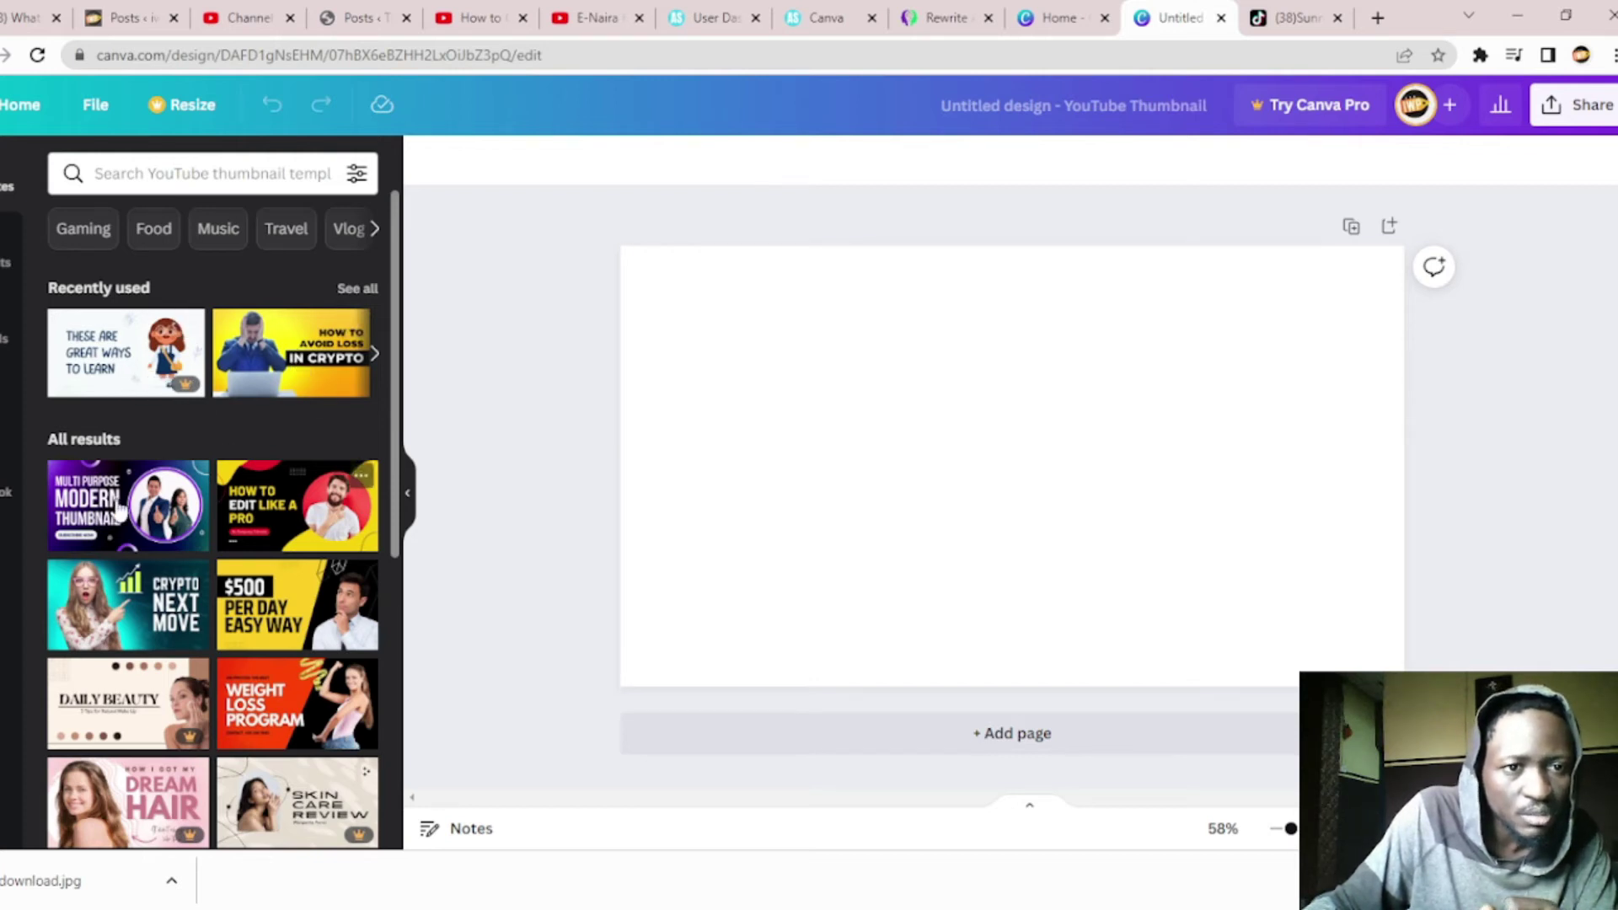
Step: Select the blank thumbnail page and show the previously uploaded photos in Uploads
{"action": "left_click", "coordinate": [917, 428]}
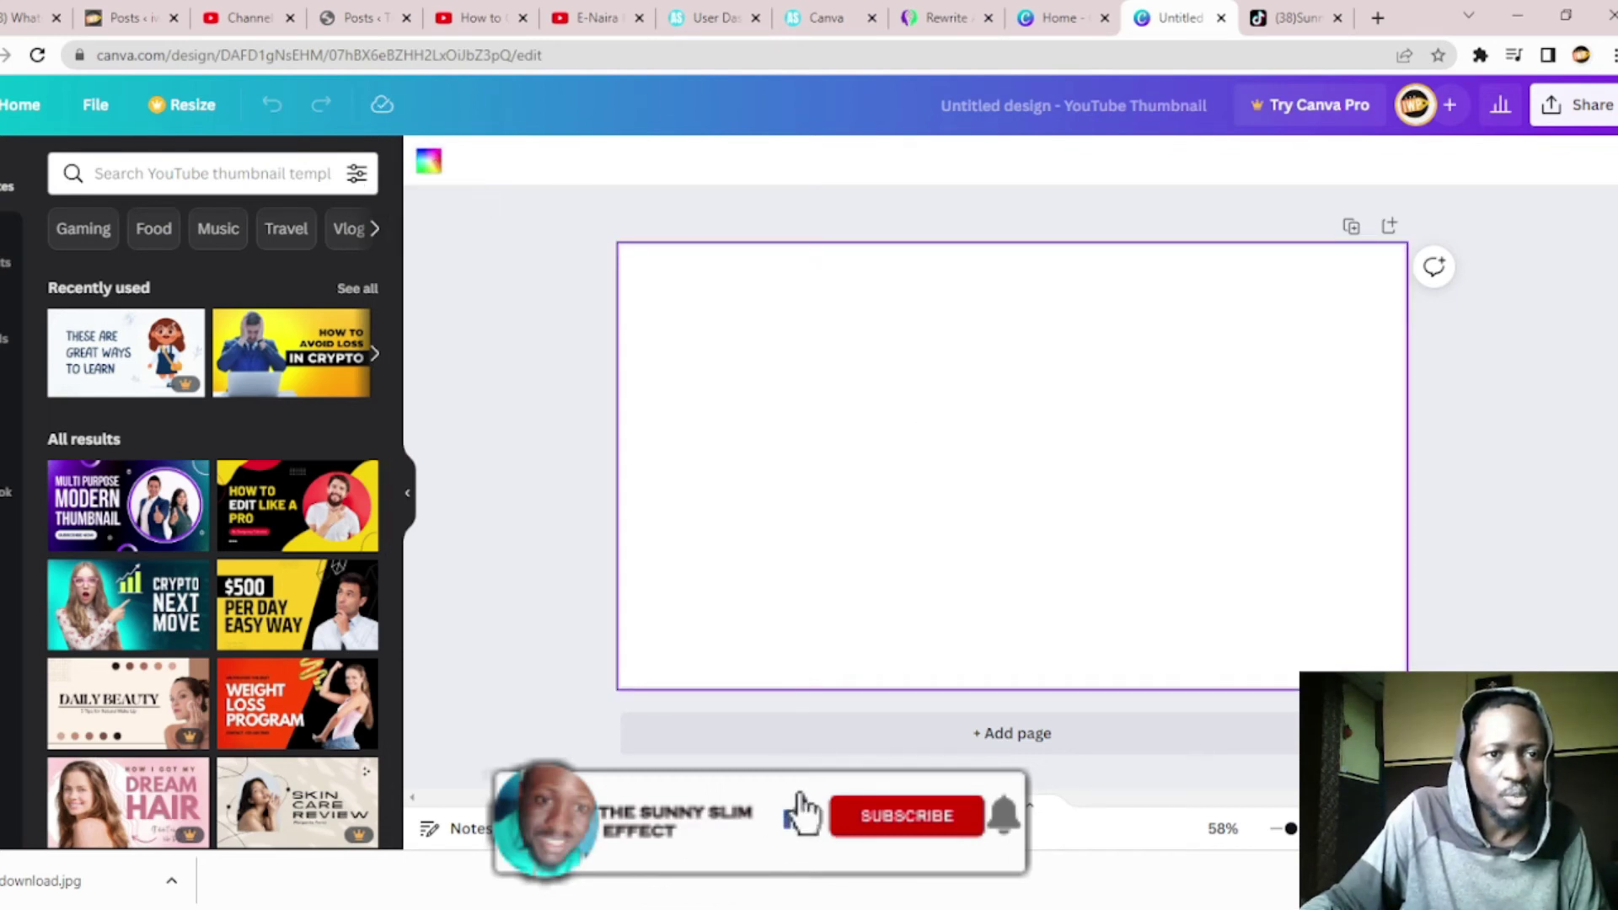
{"action": "left_click", "coordinate": [7, 337]}
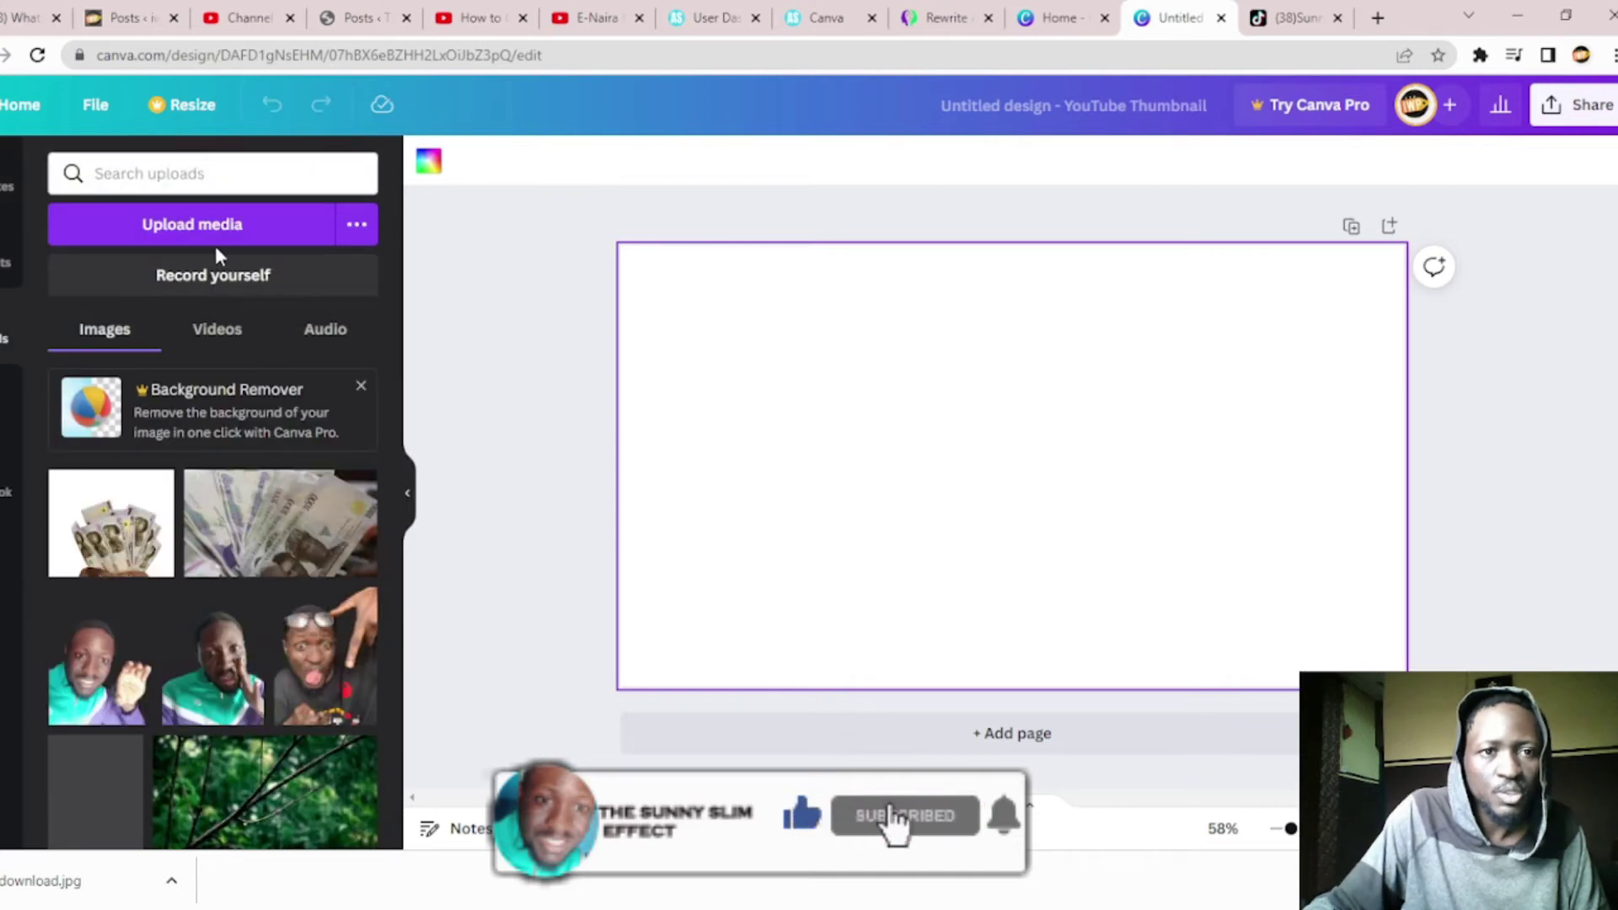
Step: In a new Chrome tab, search Google for 'tiktok'
{"action": "left_click", "coordinate": [1378, 18]}
{"action": "type", "text": "tikto"}
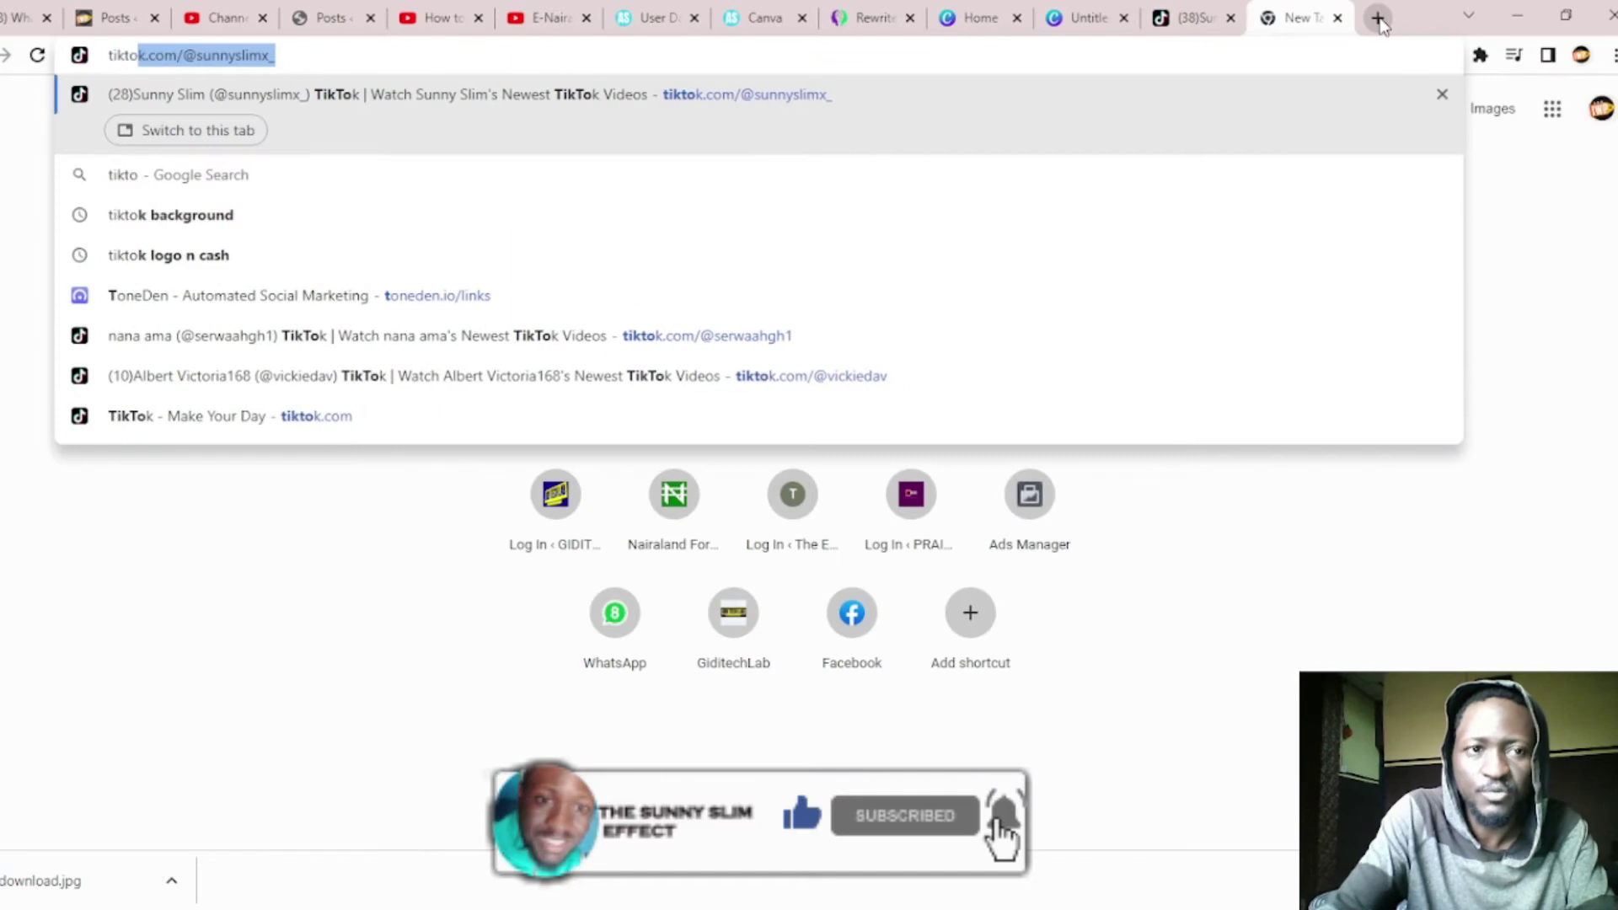
{"action": "type", "text": "k"}
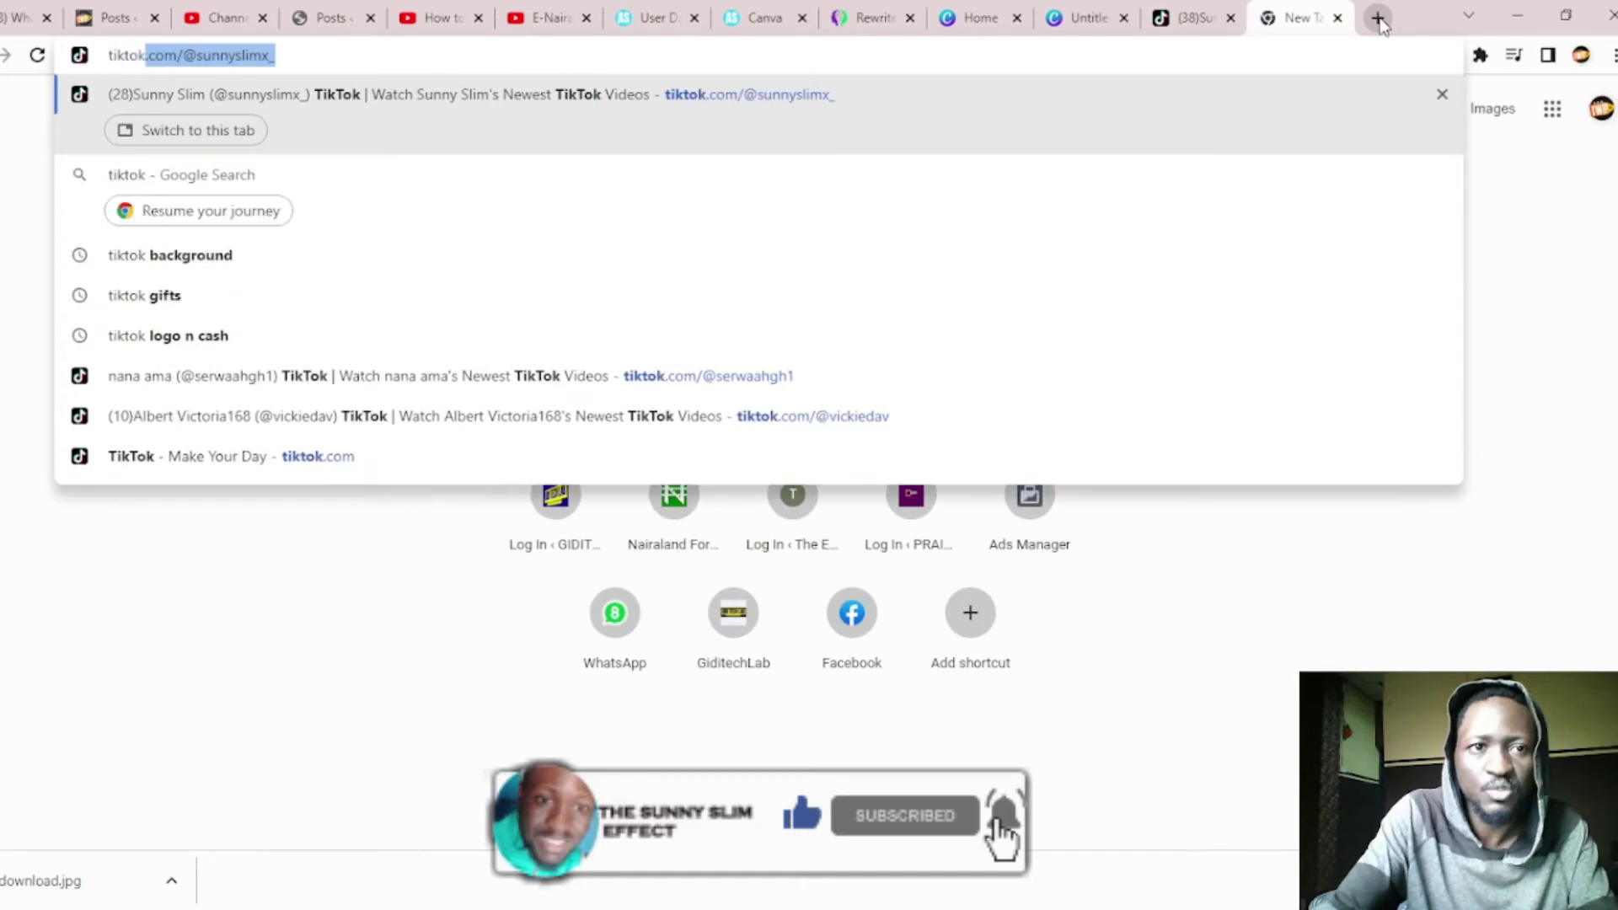
{"action": "left_click", "coordinate": [190, 56]}
{"action": "left_click_drag", "start_coordinate": [180, 52], "coordinate": [386, 56]}
{"action": "key", "text": "BackSpace"}
{"action": "key", "text": "BackSpace"}
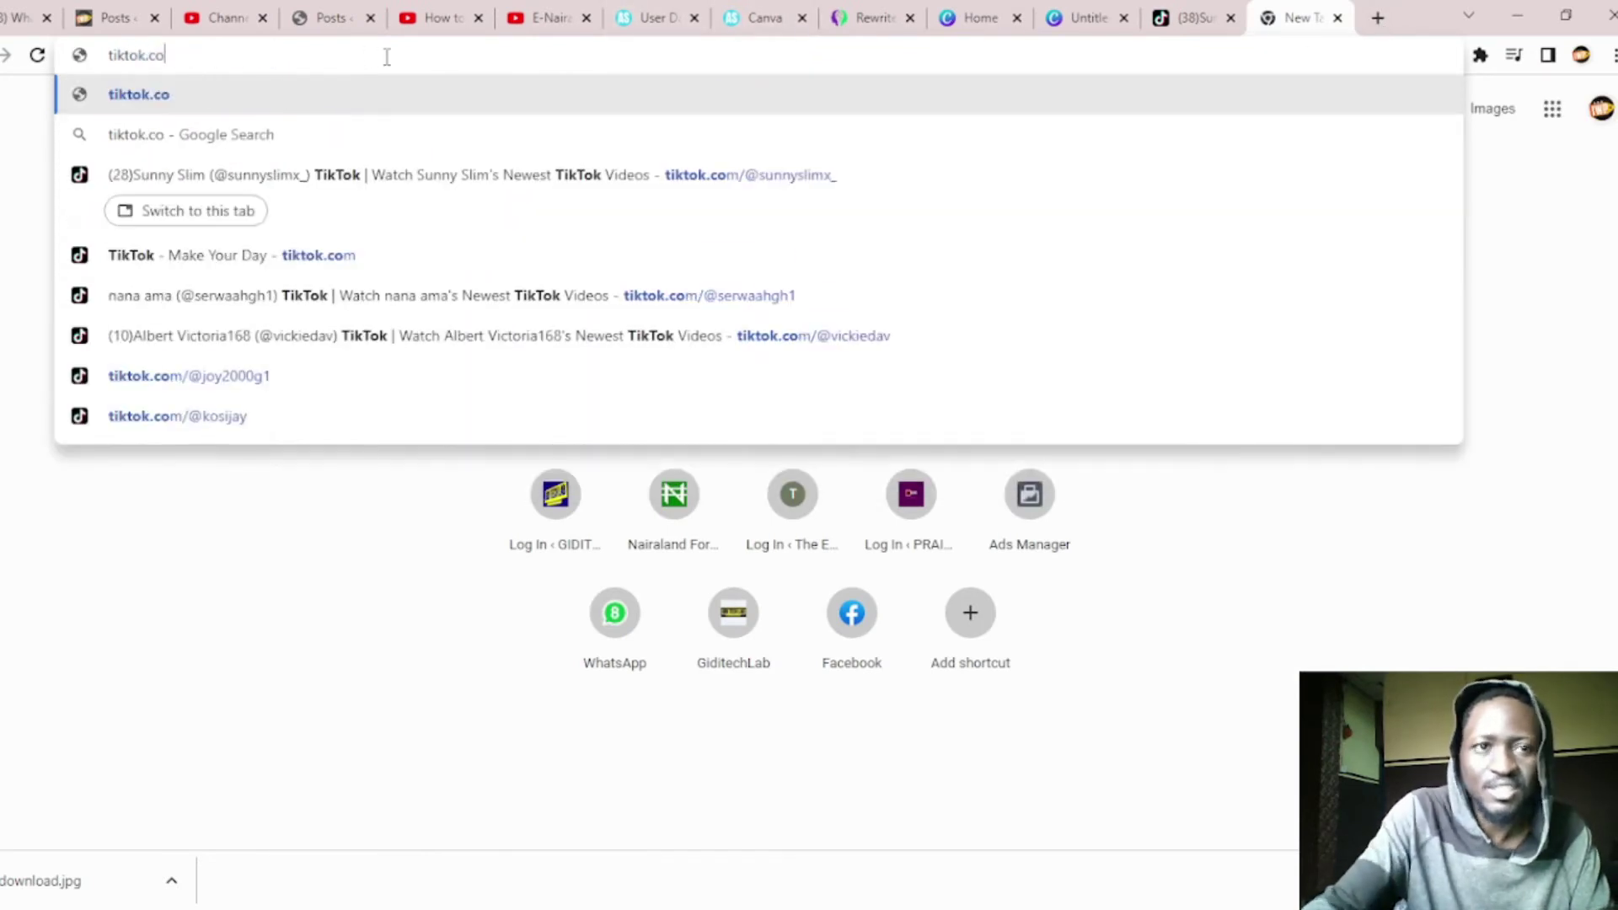
{"action": "key", "text": "BackSpace"}
{"action": "key", "text": "BackSpace"}
{"action": "key", "text": "BackSpace"}
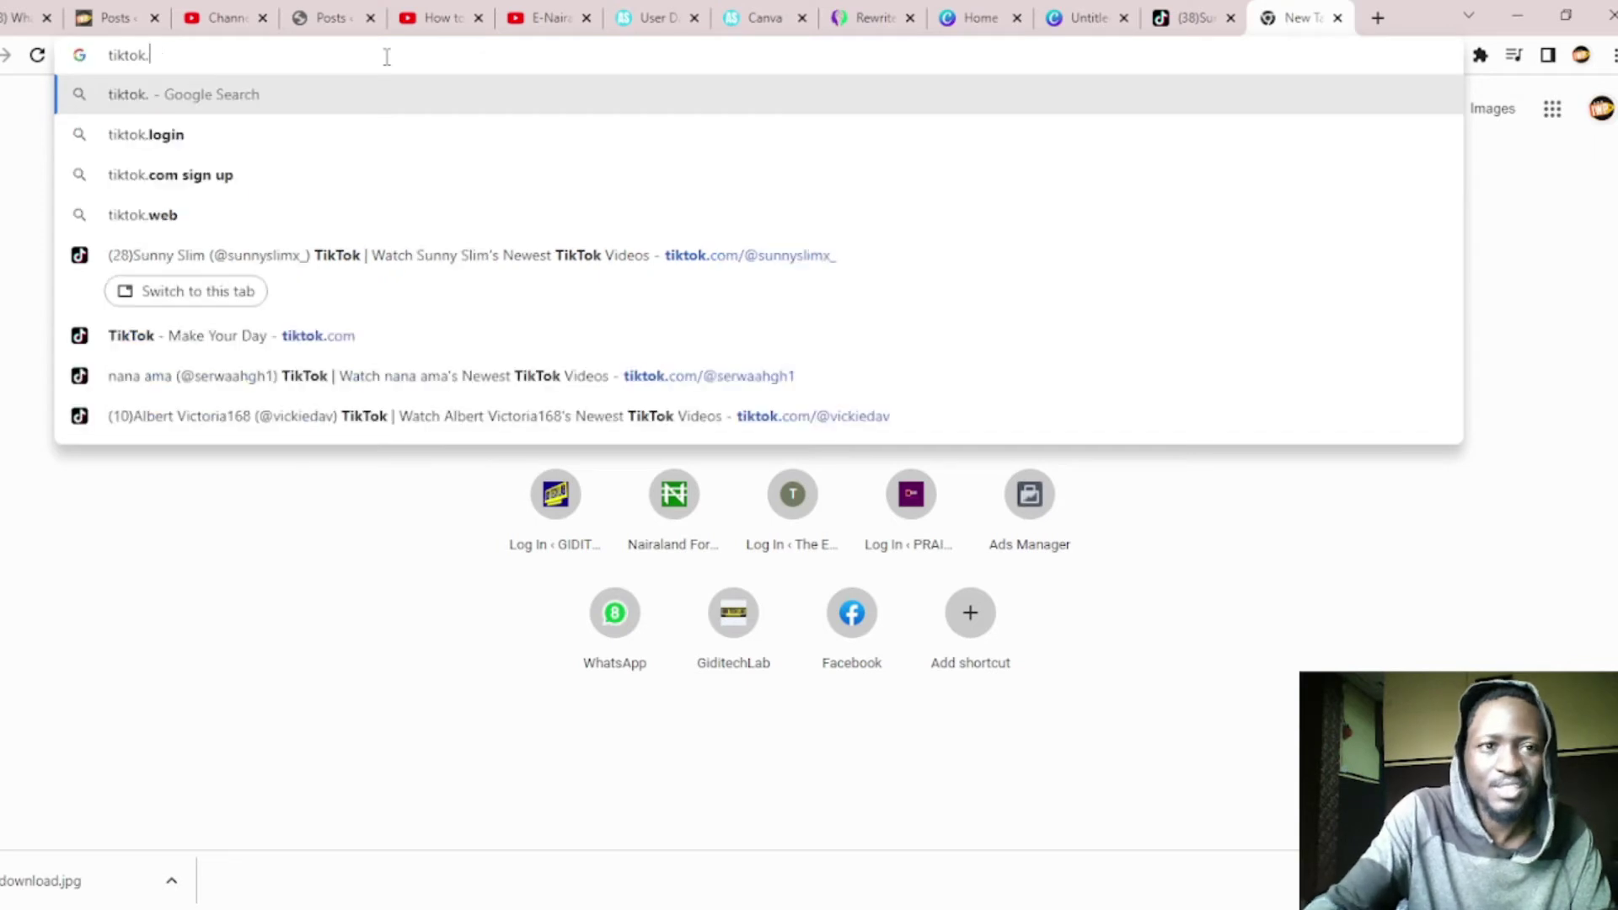
{"action": "key", "text": "Return"}
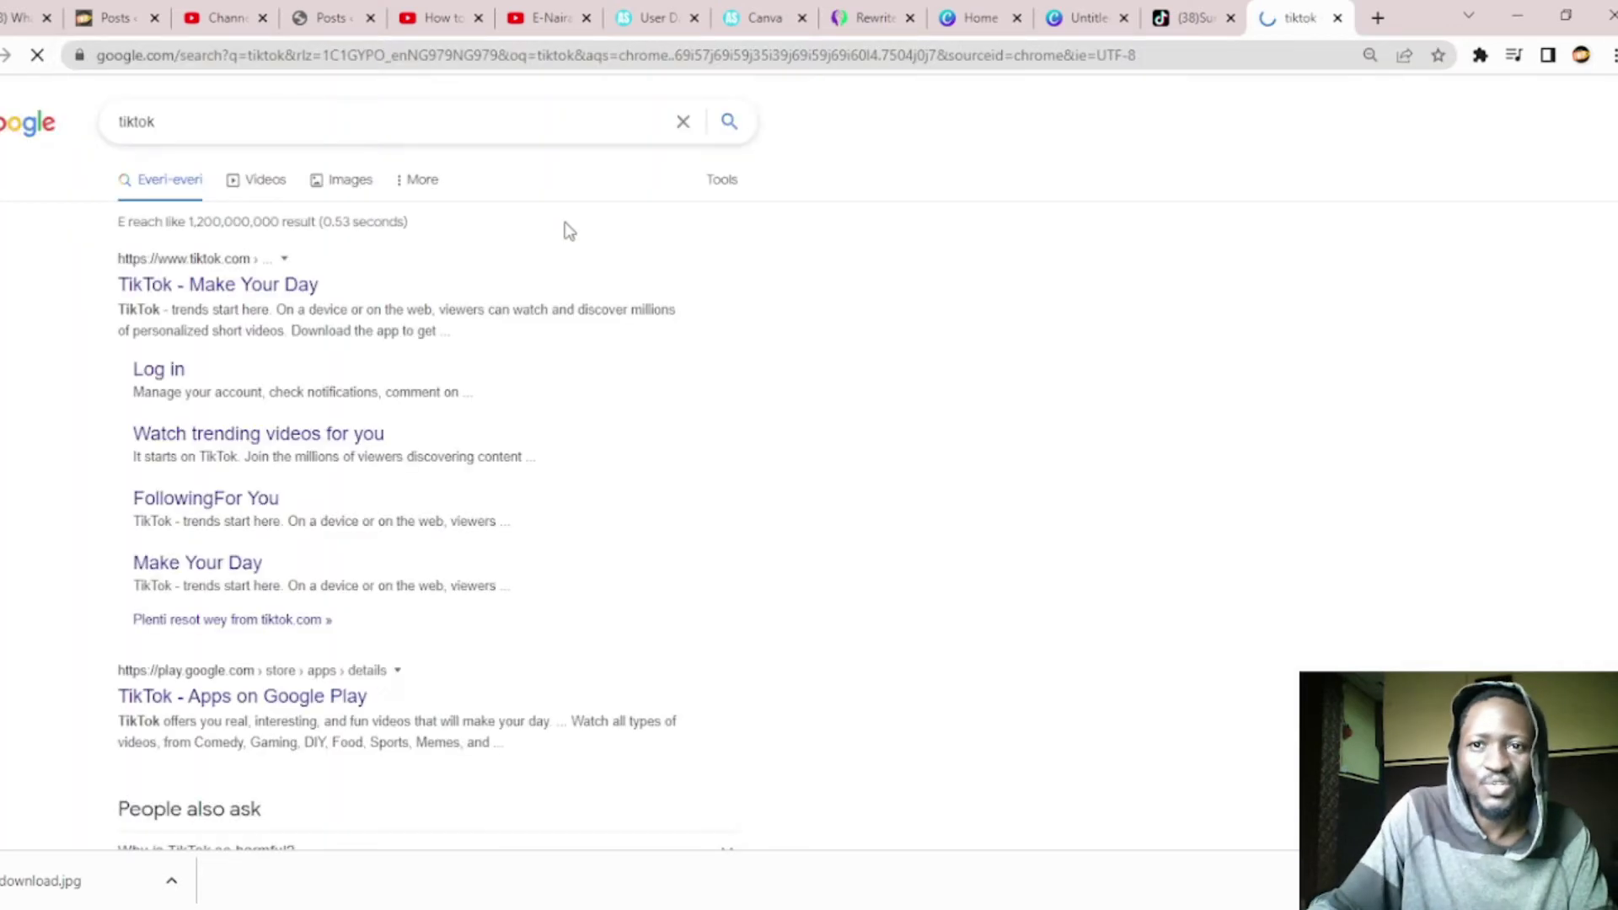
Step: Find the tiled TikTok-pattern image in Google Images and download it
{"action": "left_click", "coordinate": [352, 189]}
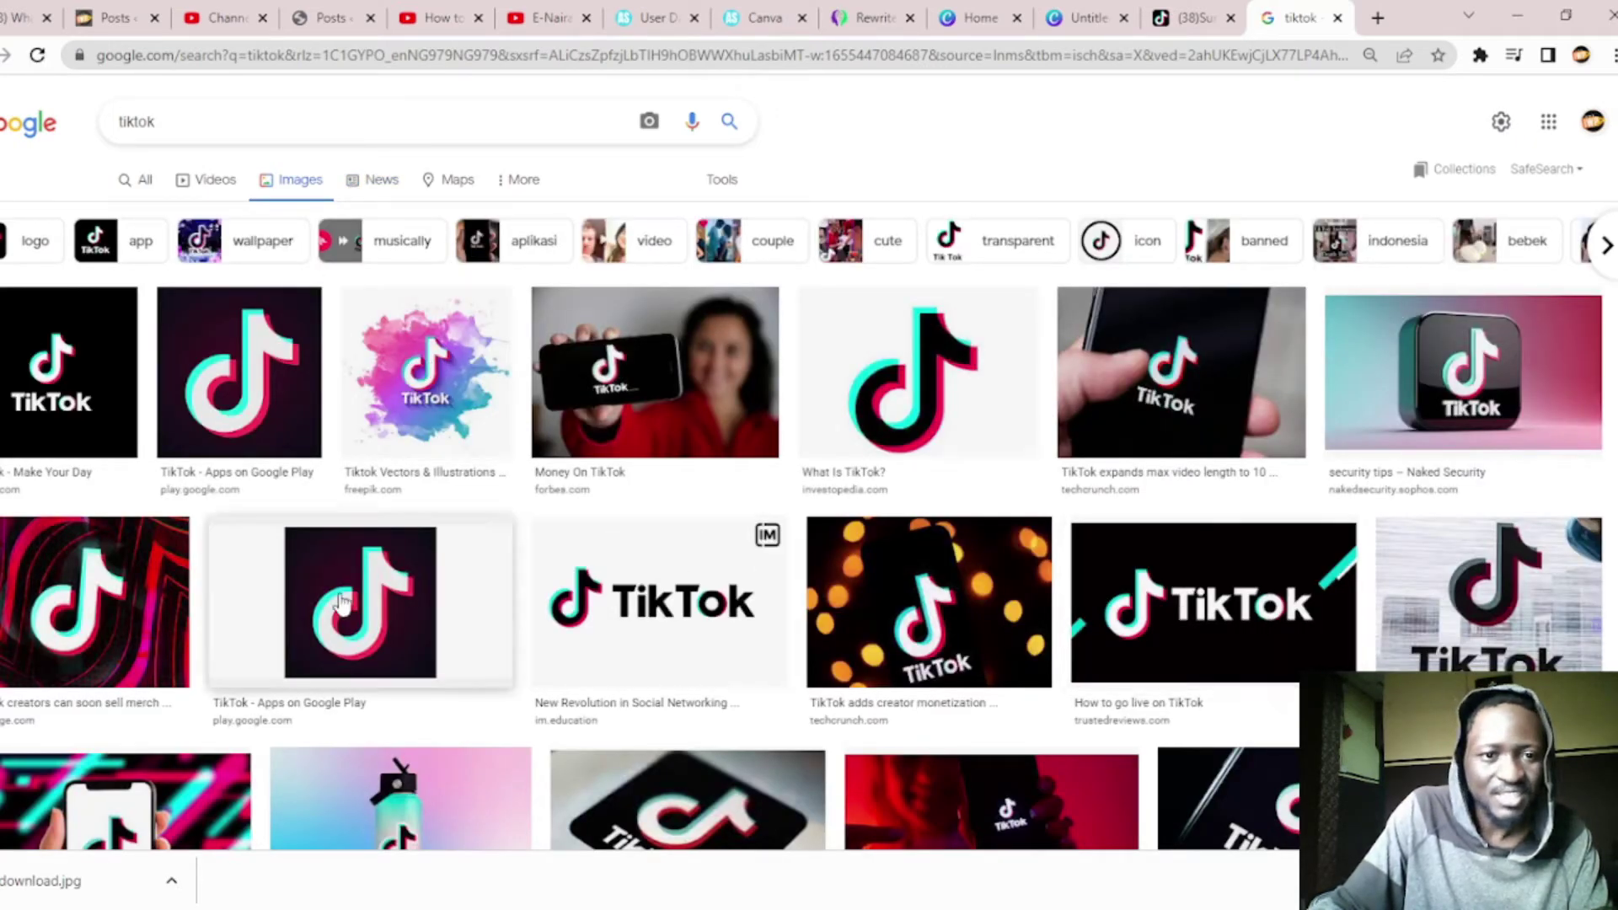
{"action": "scroll", "coordinate": [632, 638], "scroll_direction": "down", "scroll_amount": 7}
{"action": "scroll", "coordinate": [768, 674], "scroll_direction": "down", "scroll_amount": 2}
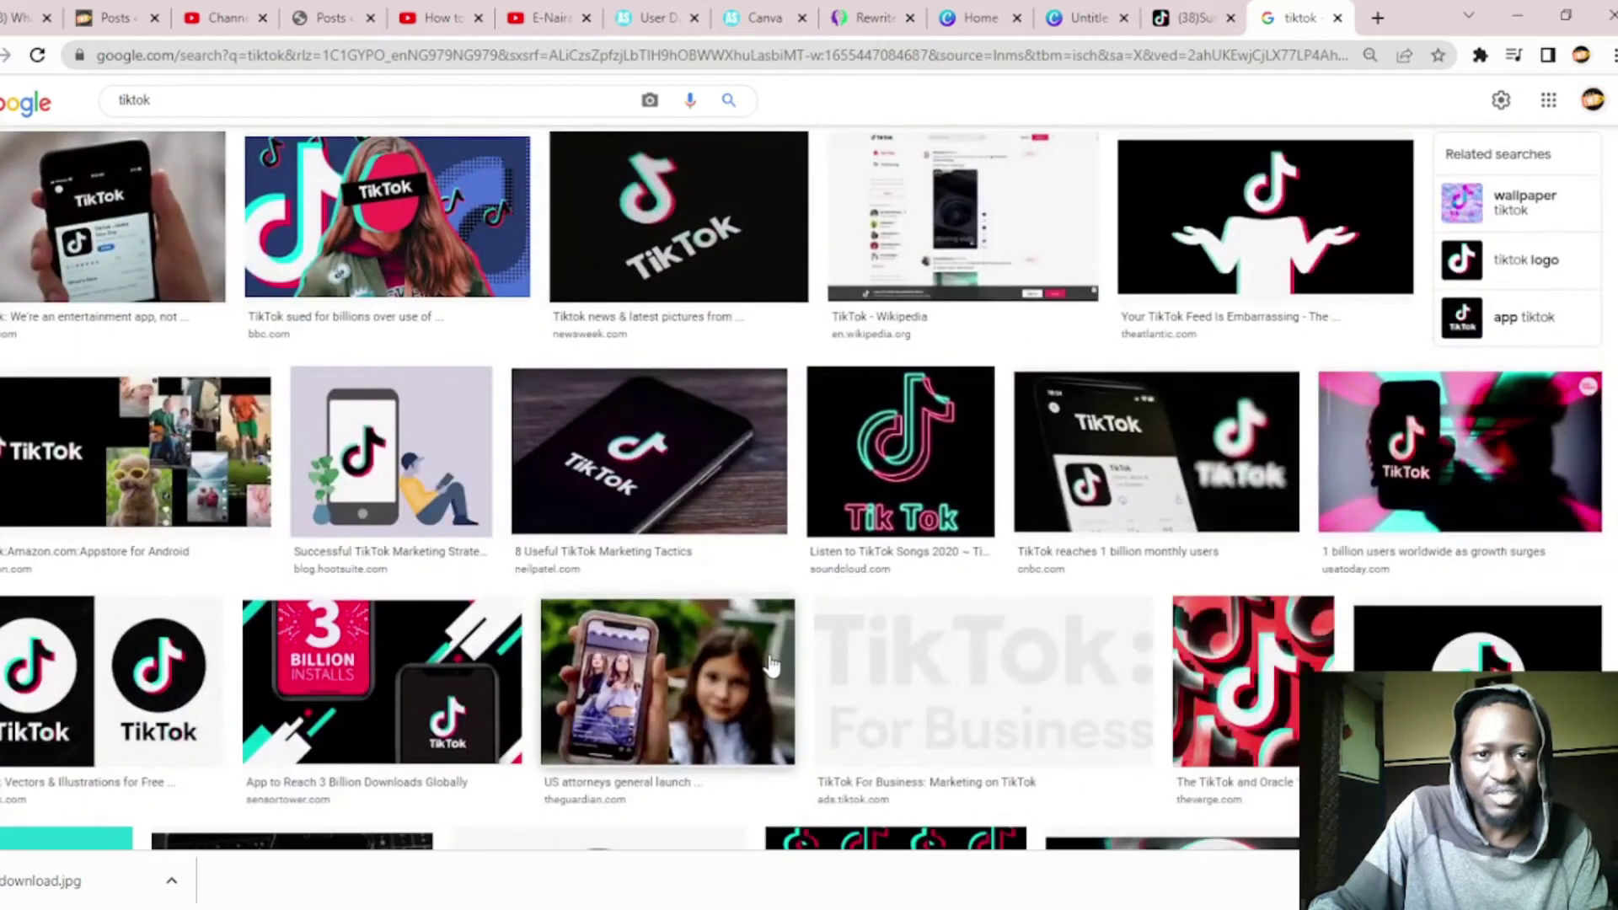
{"action": "scroll", "coordinate": [809, 615], "scroll_direction": "down", "scroll_amount": 2}
{"action": "scroll", "coordinate": [817, 624], "scroll_direction": "down", "scroll_amount": 5}
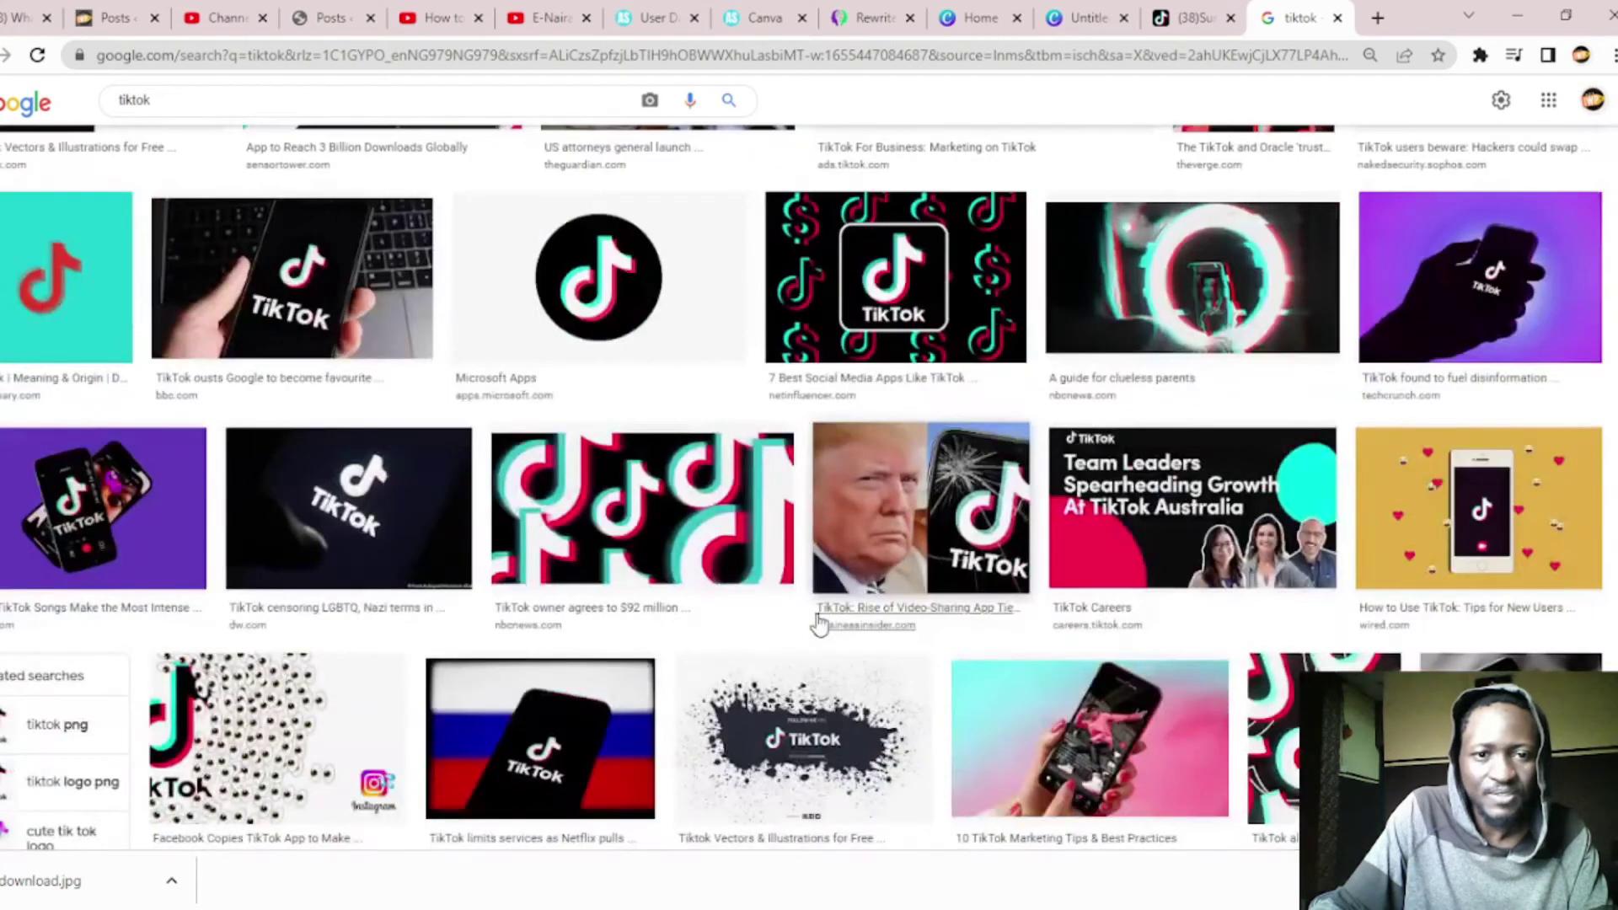
{"action": "scroll", "coordinate": [818, 624], "scroll_direction": "down", "scroll_amount": 2}
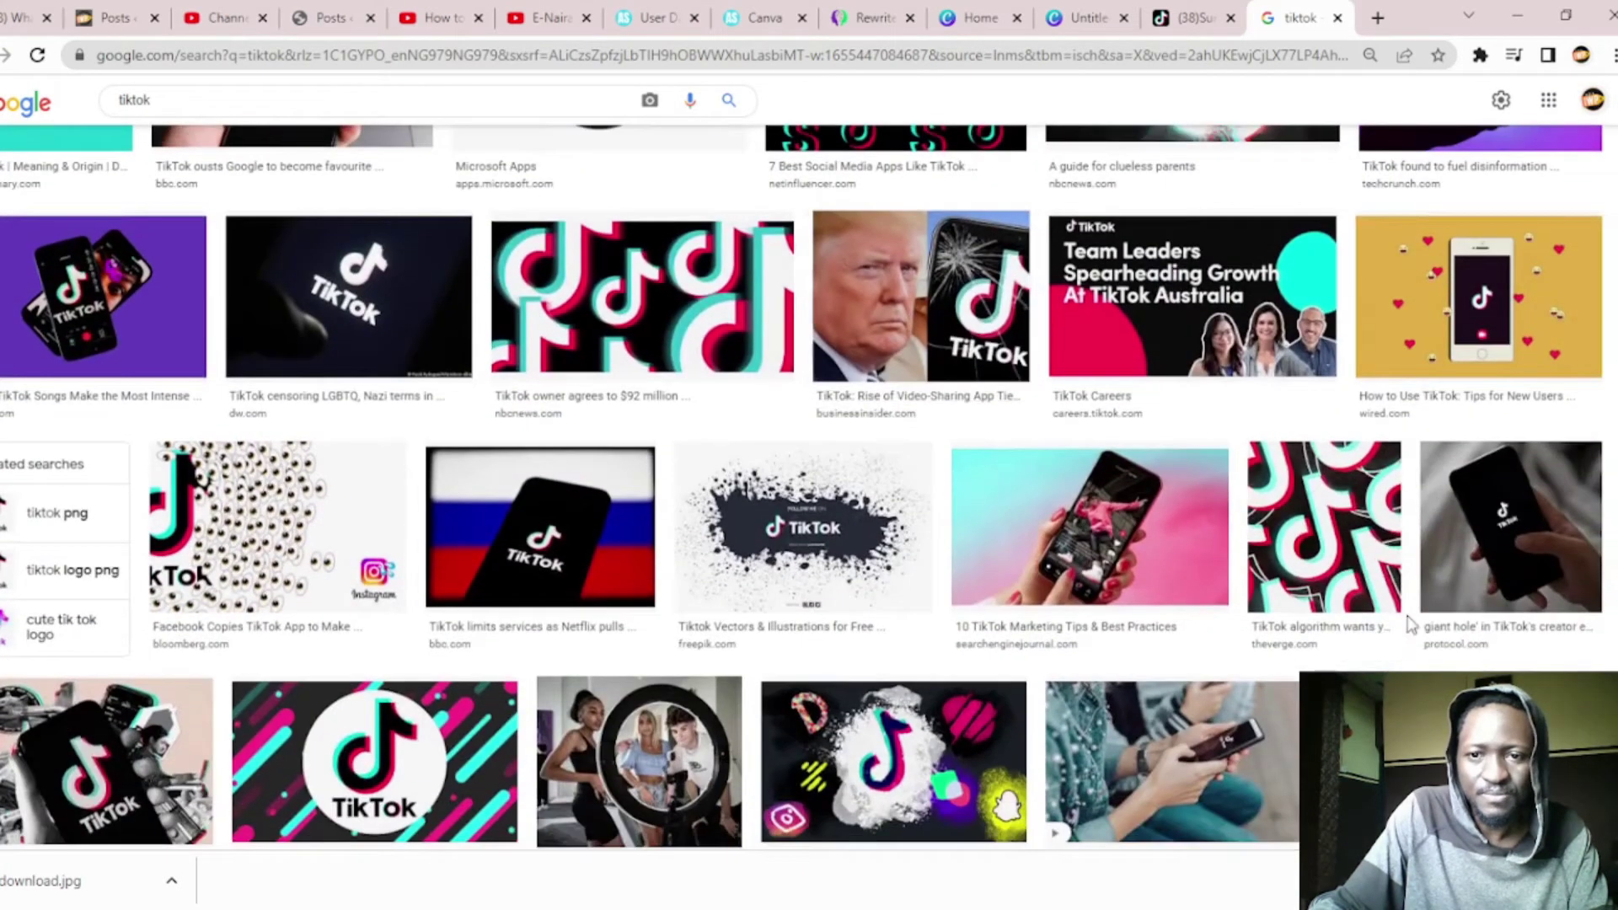
{"action": "left_click", "coordinate": [1332, 539]}
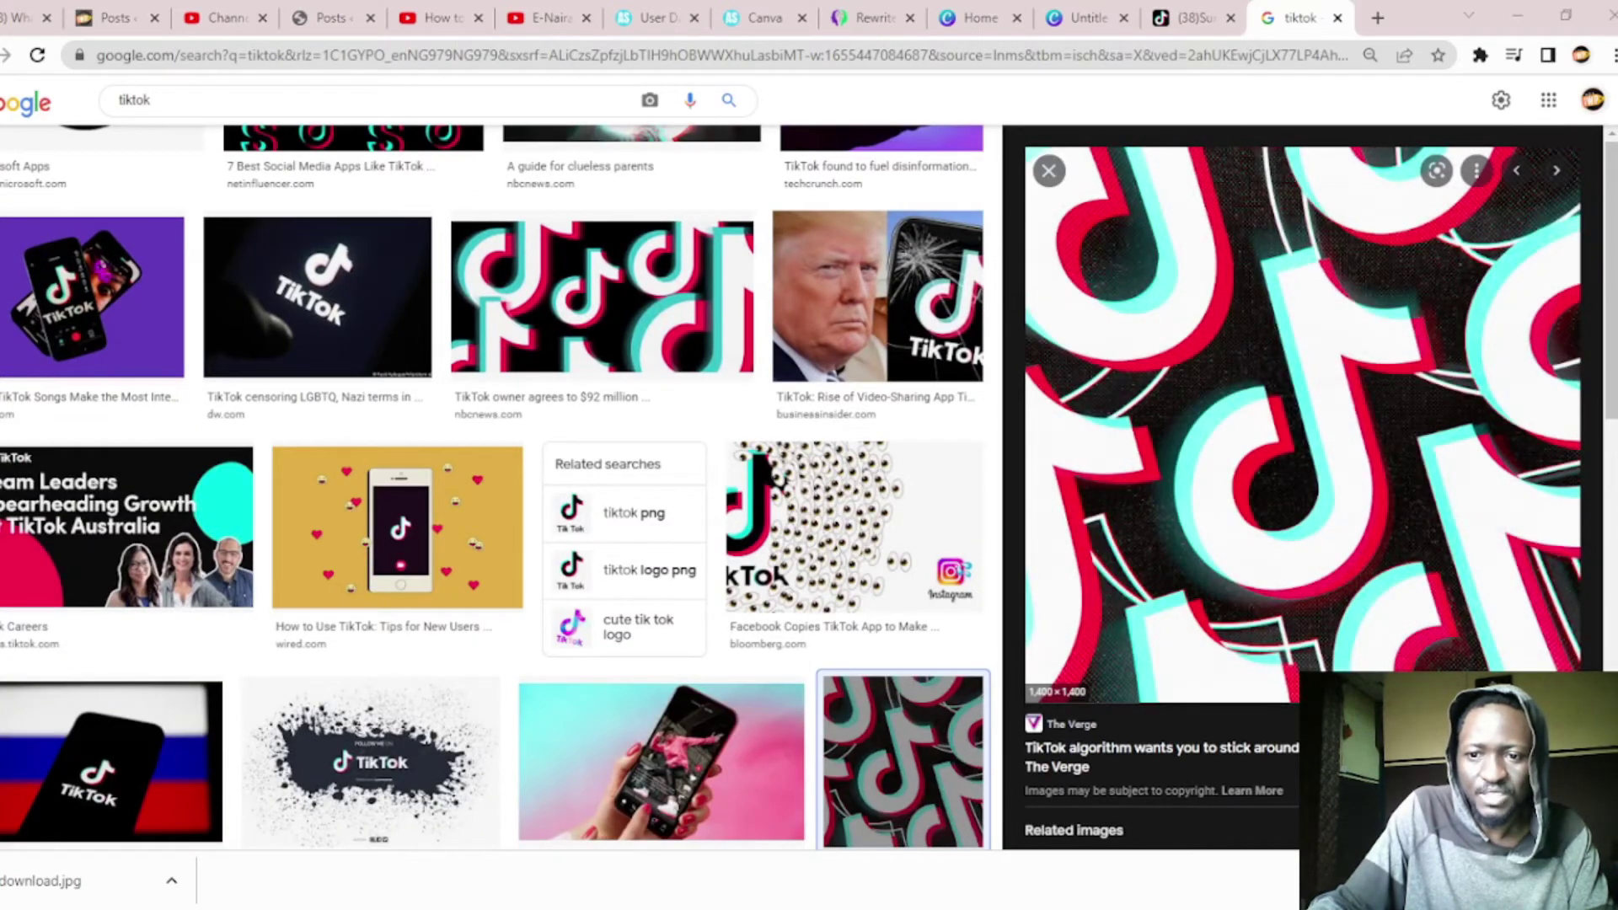
{"action": "left_click", "coordinate": [1078, 19]}
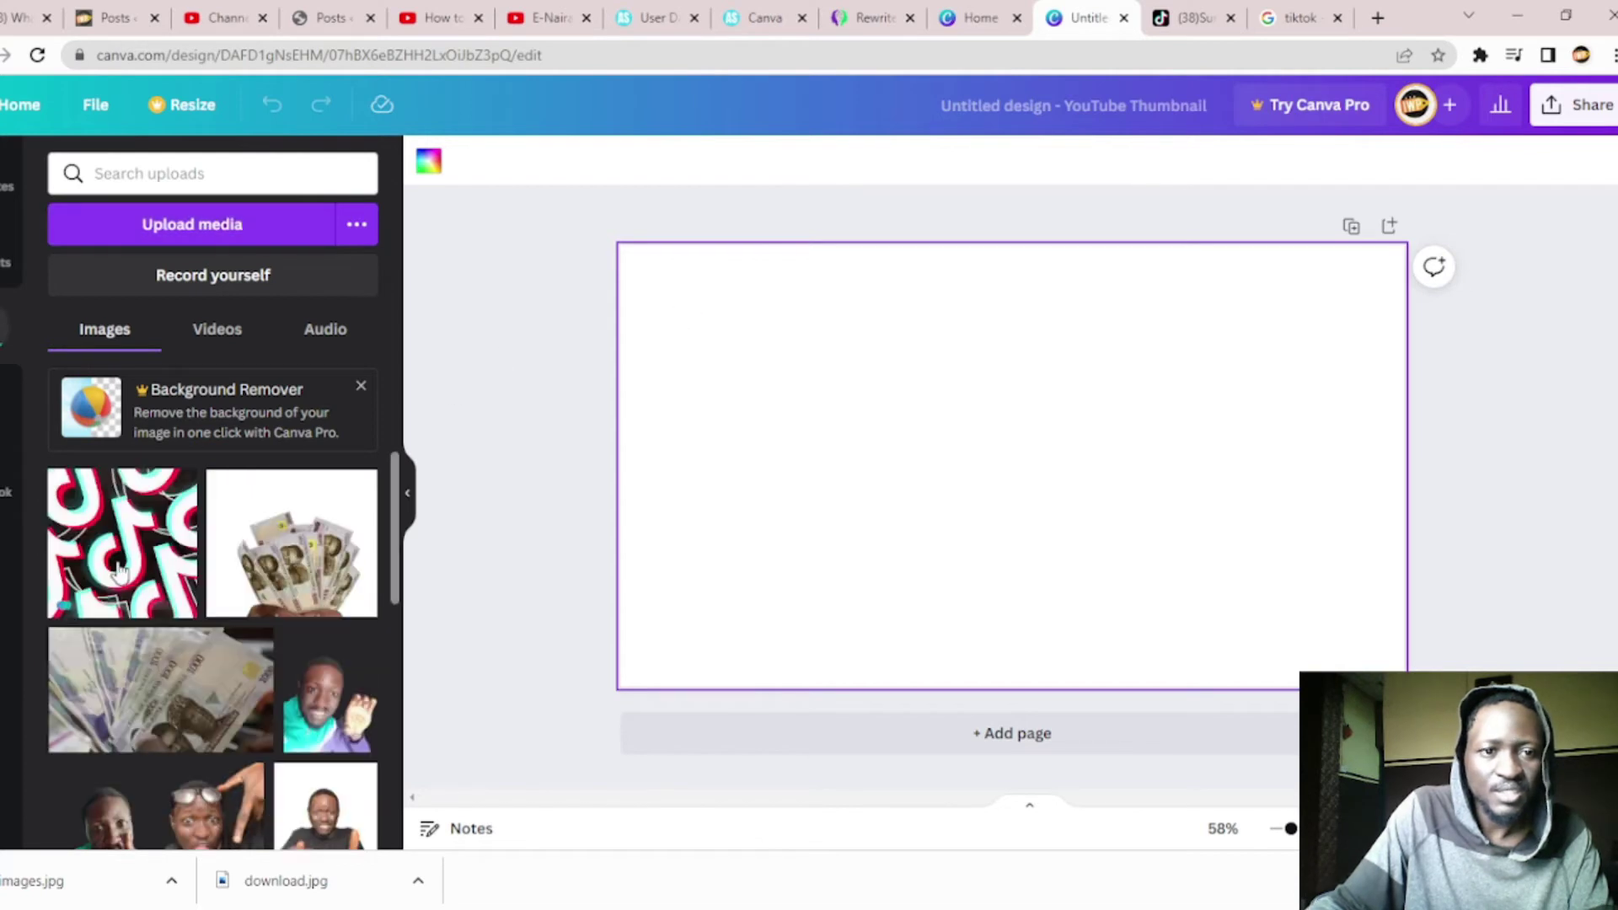
Step: Add the TikTok-pattern image to the Canva page and set it as the background
{"action": "left_click", "coordinate": [118, 573]}
{"action": "right_click", "coordinate": [990, 466]}
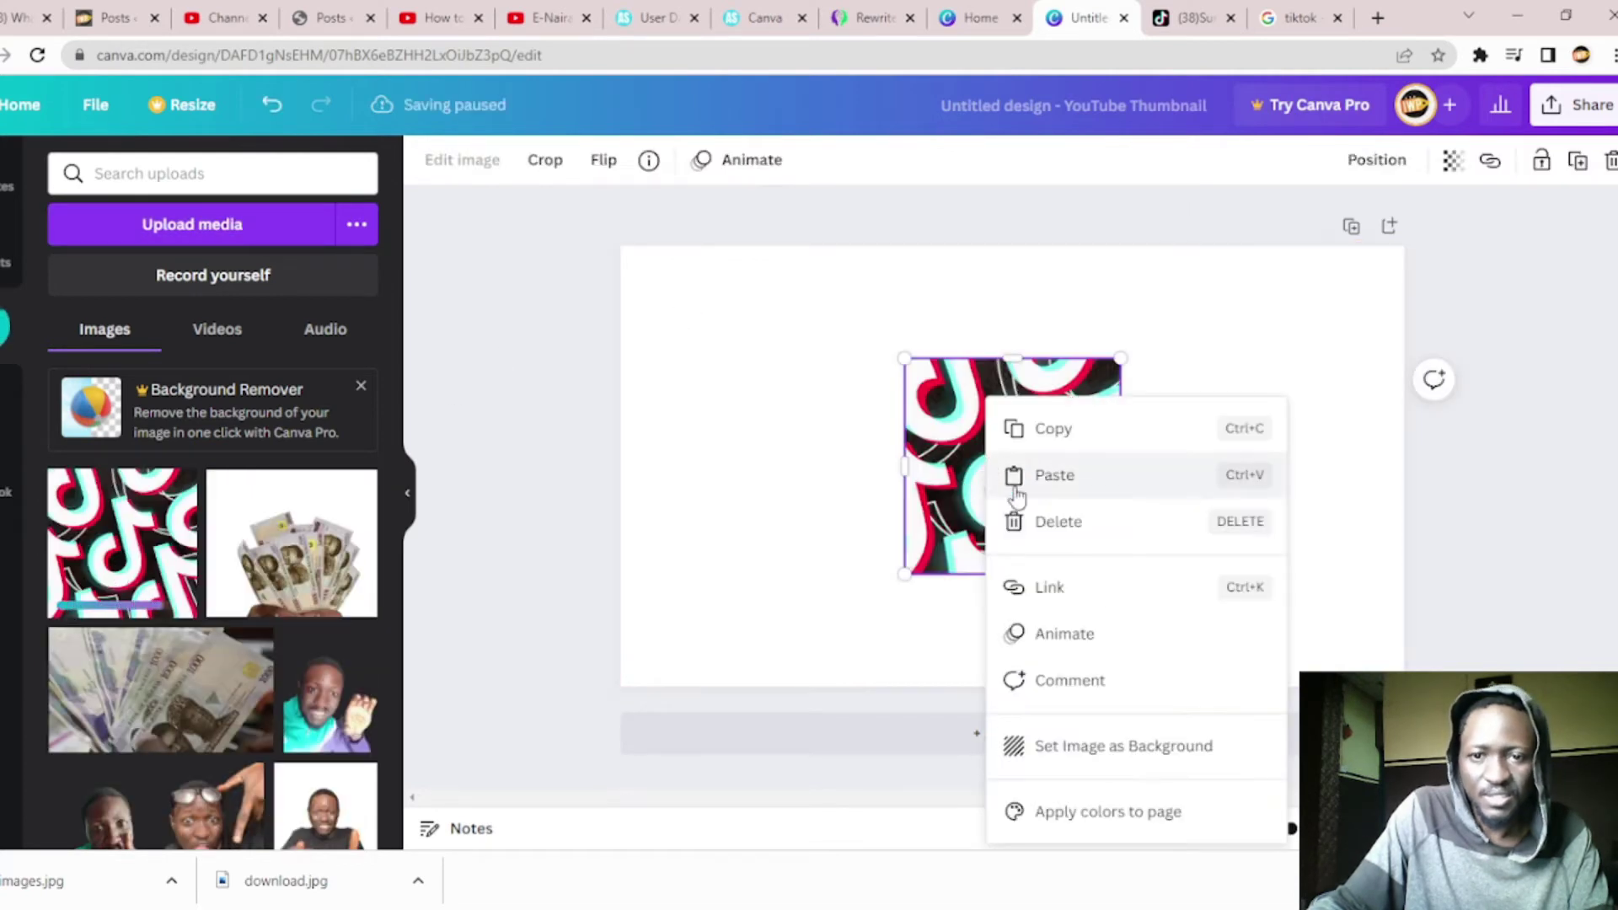
{"action": "left_click", "coordinate": [1136, 743]}
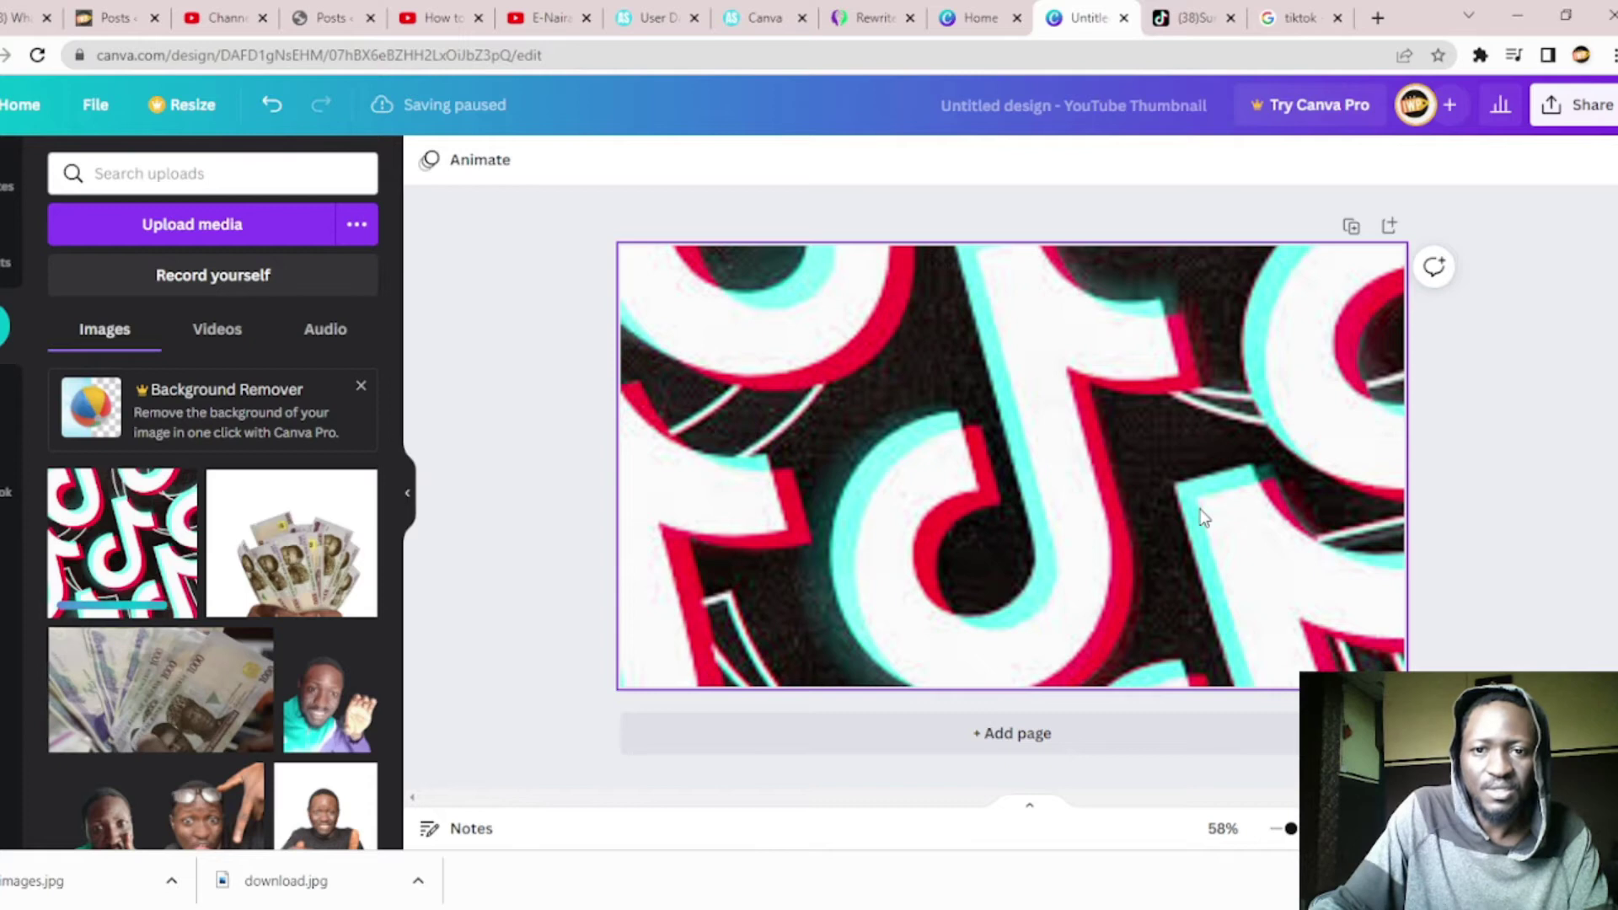
Step: Search Google Images for 'tiktok background' and preview the WhatsPaper TikTok pattern
{"action": "left_click", "coordinate": [1298, 18]}
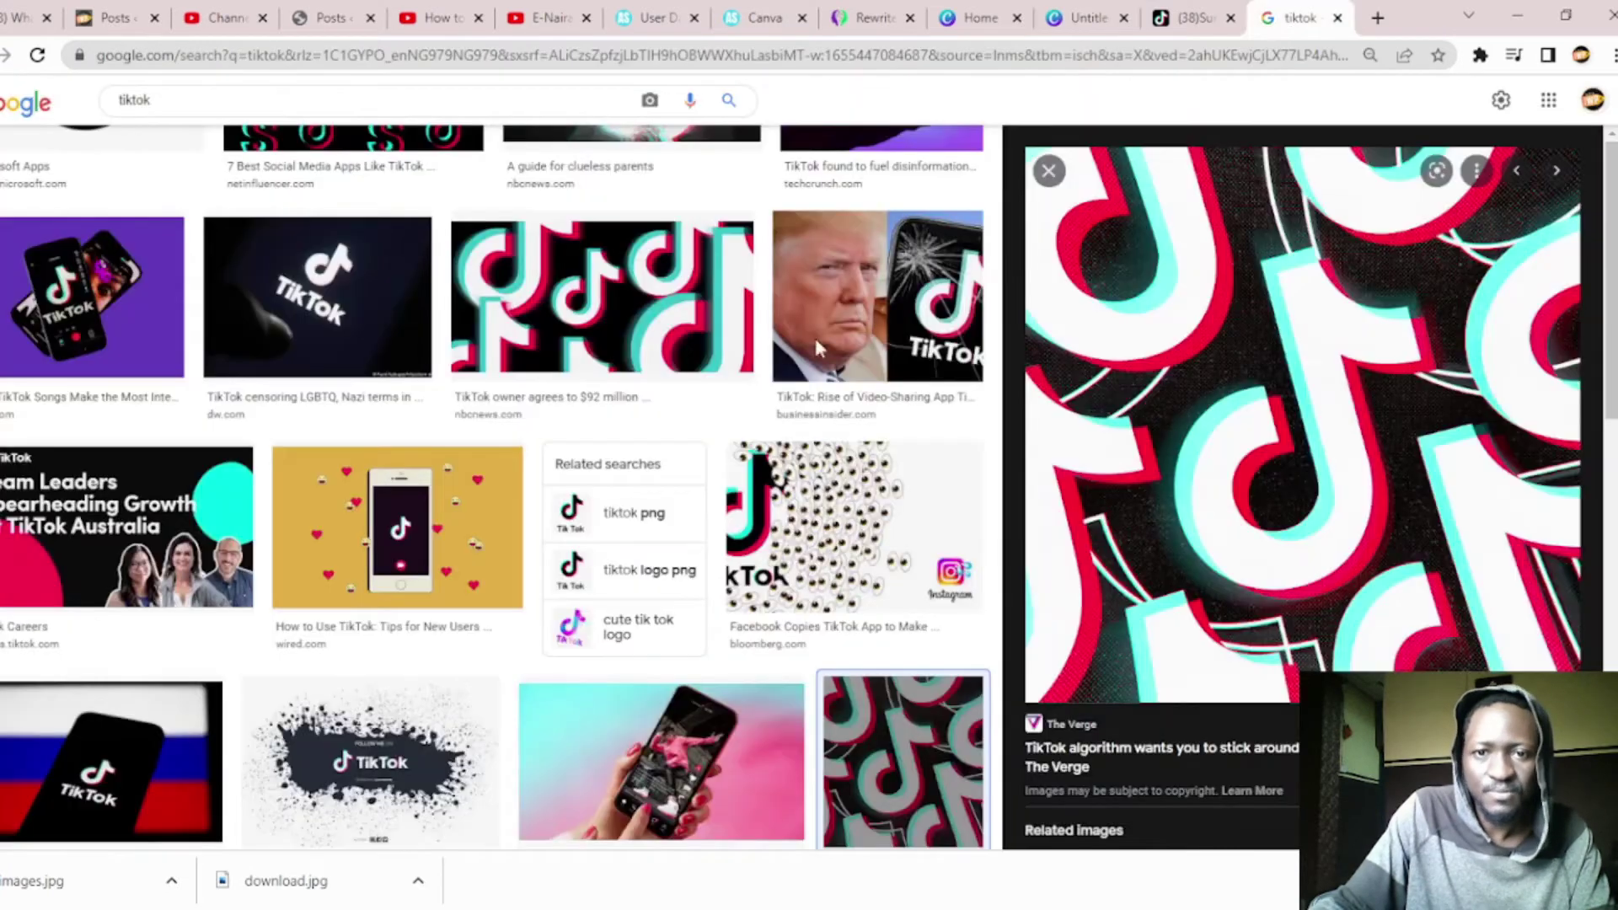
{"action": "scroll", "coordinate": [815, 348], "scroll_direction": "down", "scroll_amount": 10}
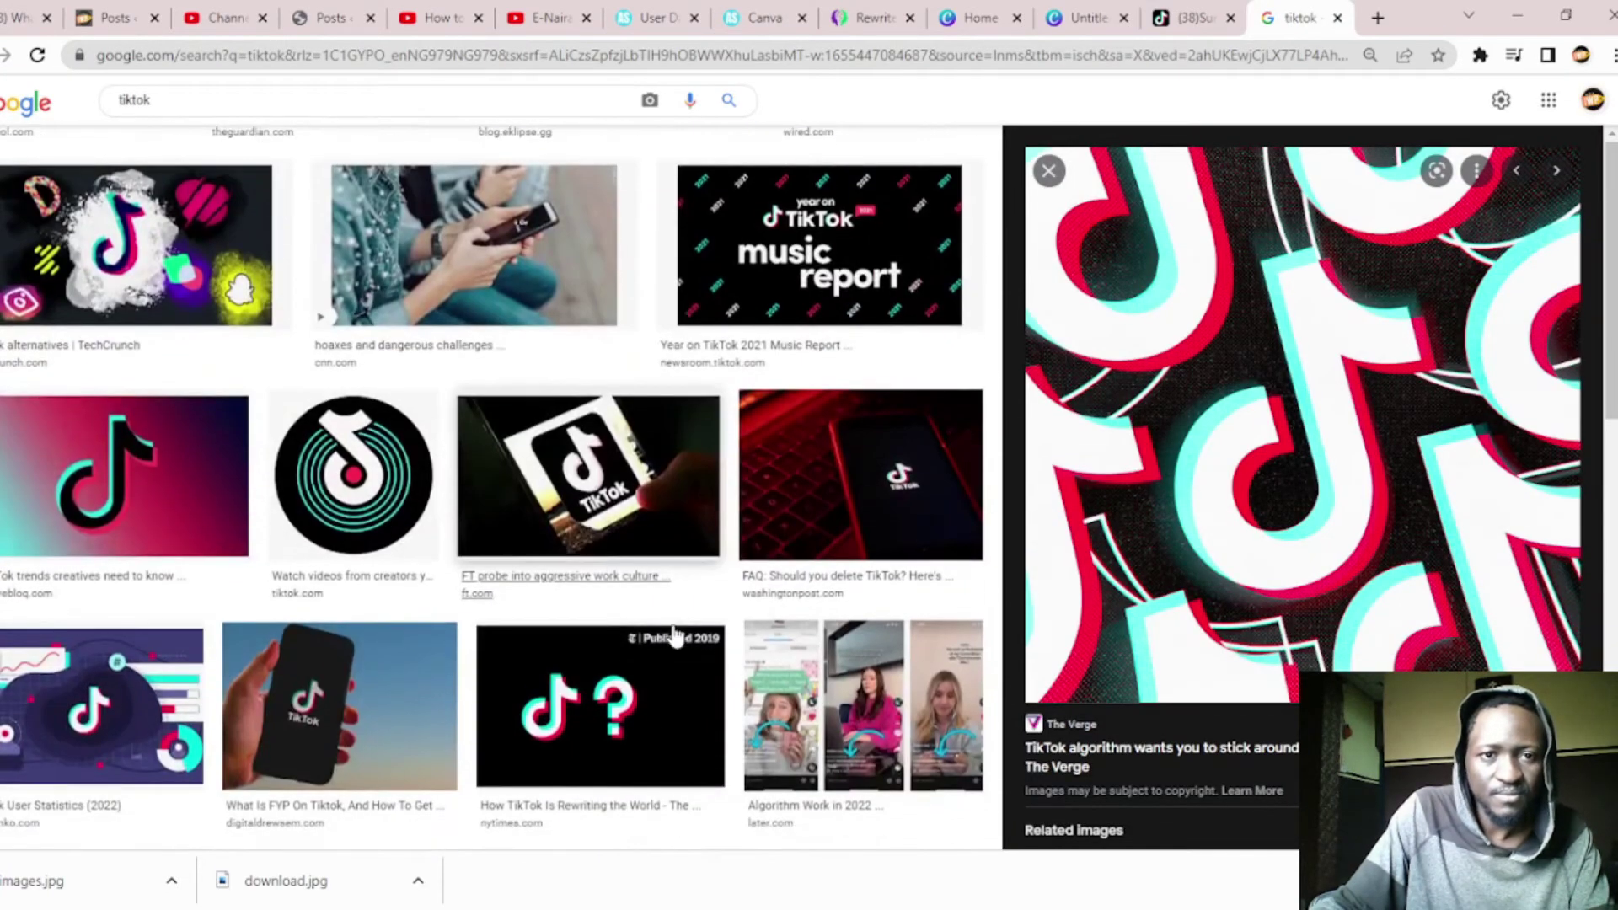
{"action": "scroll", "coordinate": [674, 634], "scroll_direction": "up", "scroll_amount": 8}
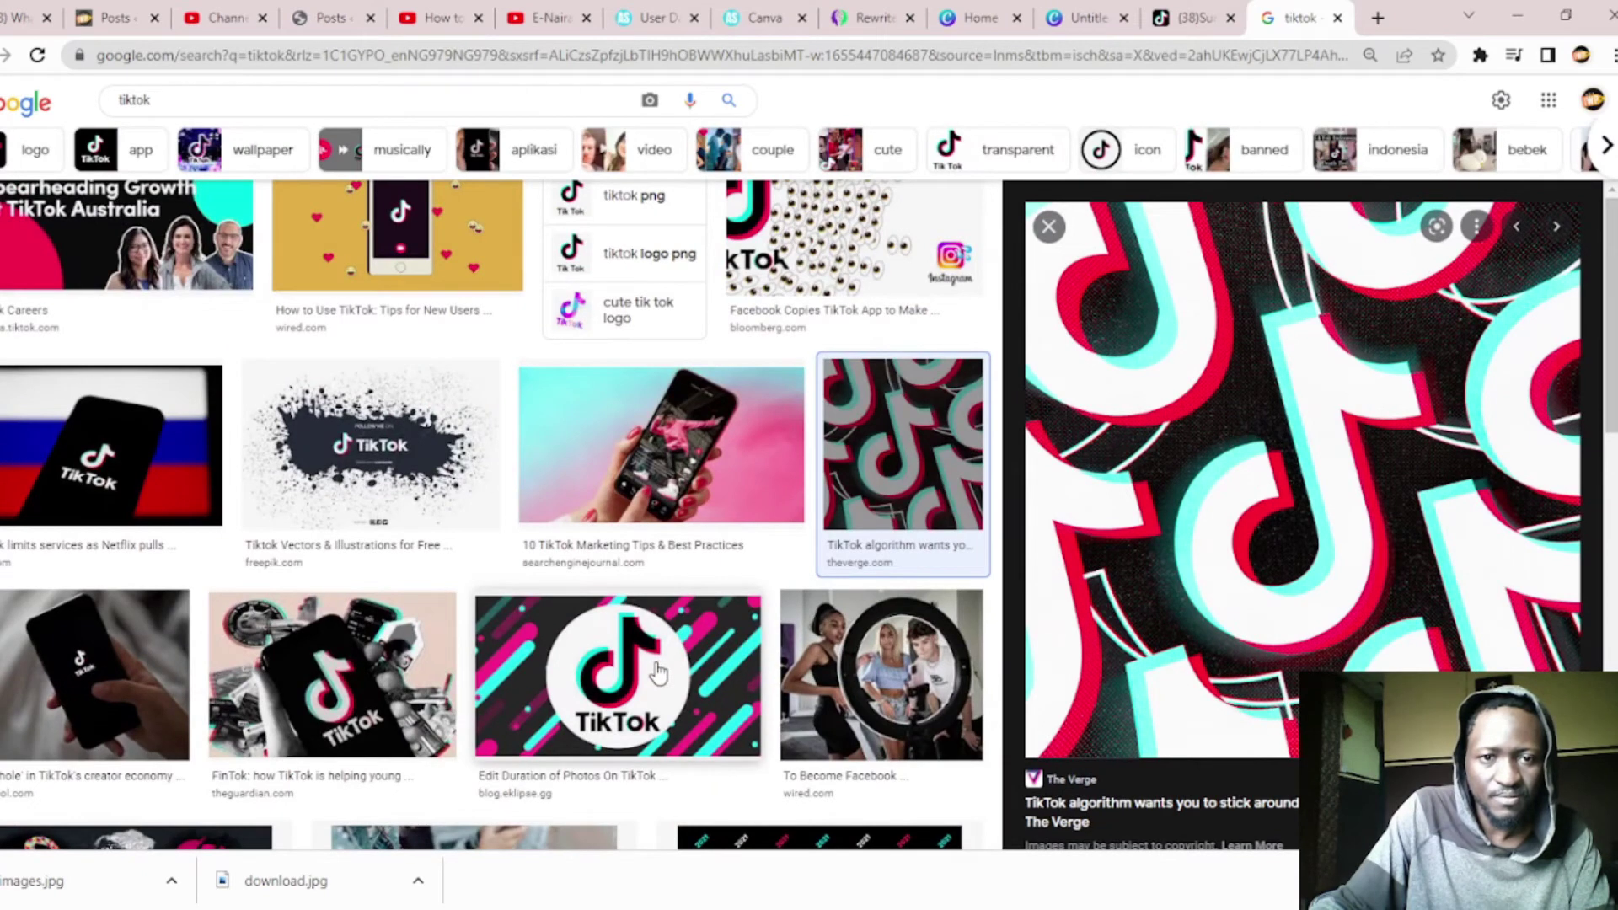
{"action": "scroll", "coordinate": [658, 671], "scroll_direction": "down", "scroll_amount": 4}
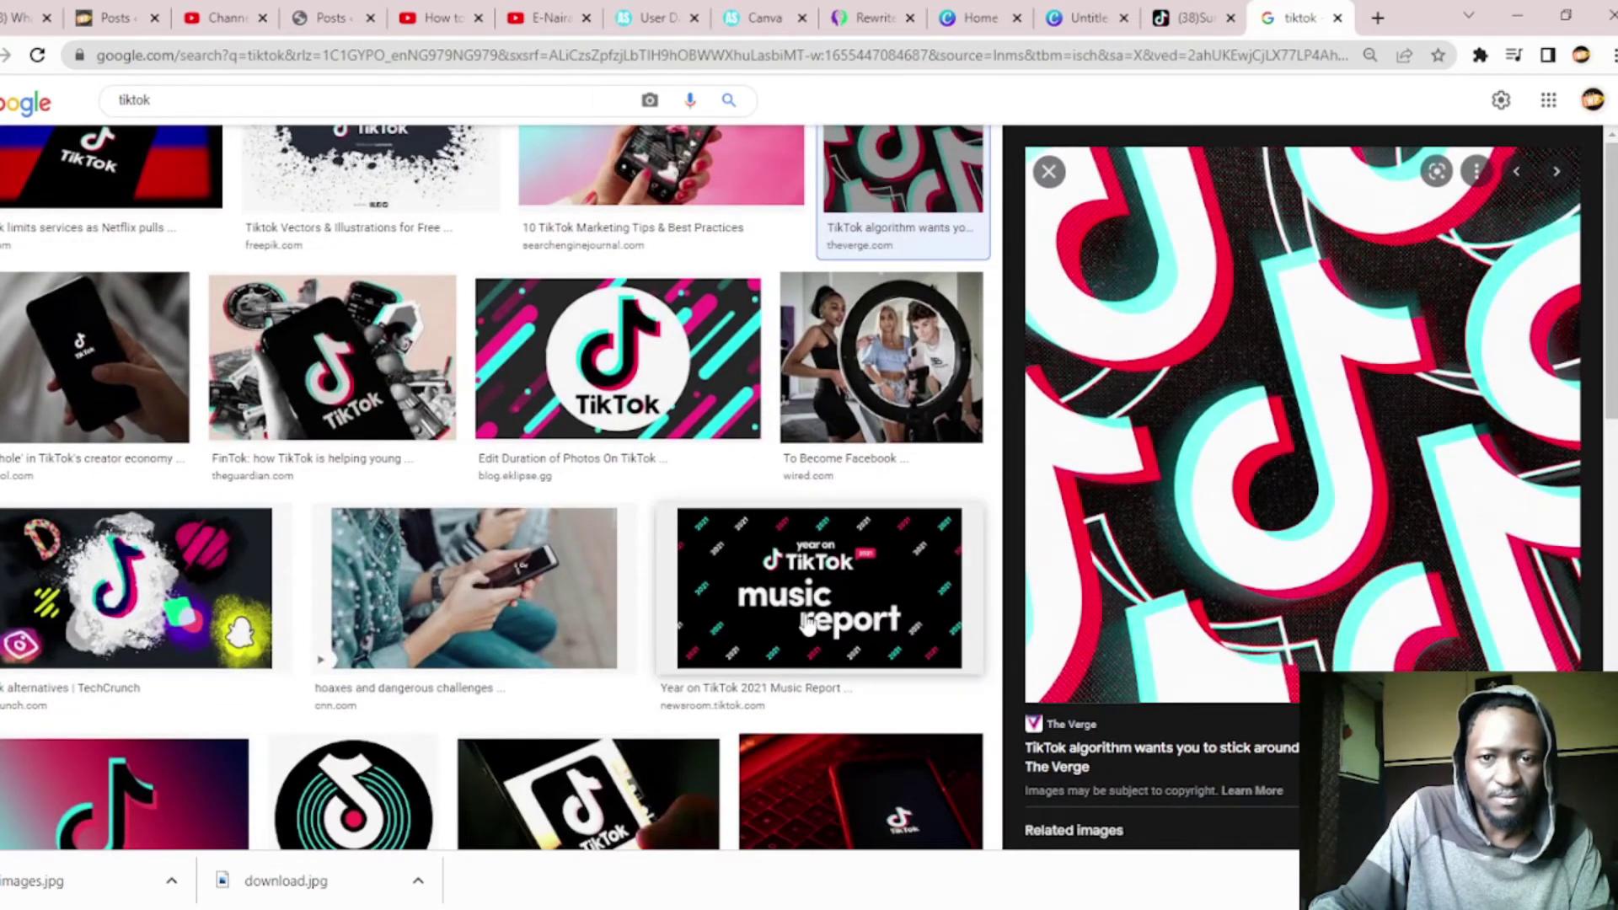
{"action": "scroll", "coordinate": [660, 670], "scroll_direction": "down", "scroll_amount": 5}
{"action": "left_click", "coordinate": [300, 89]}
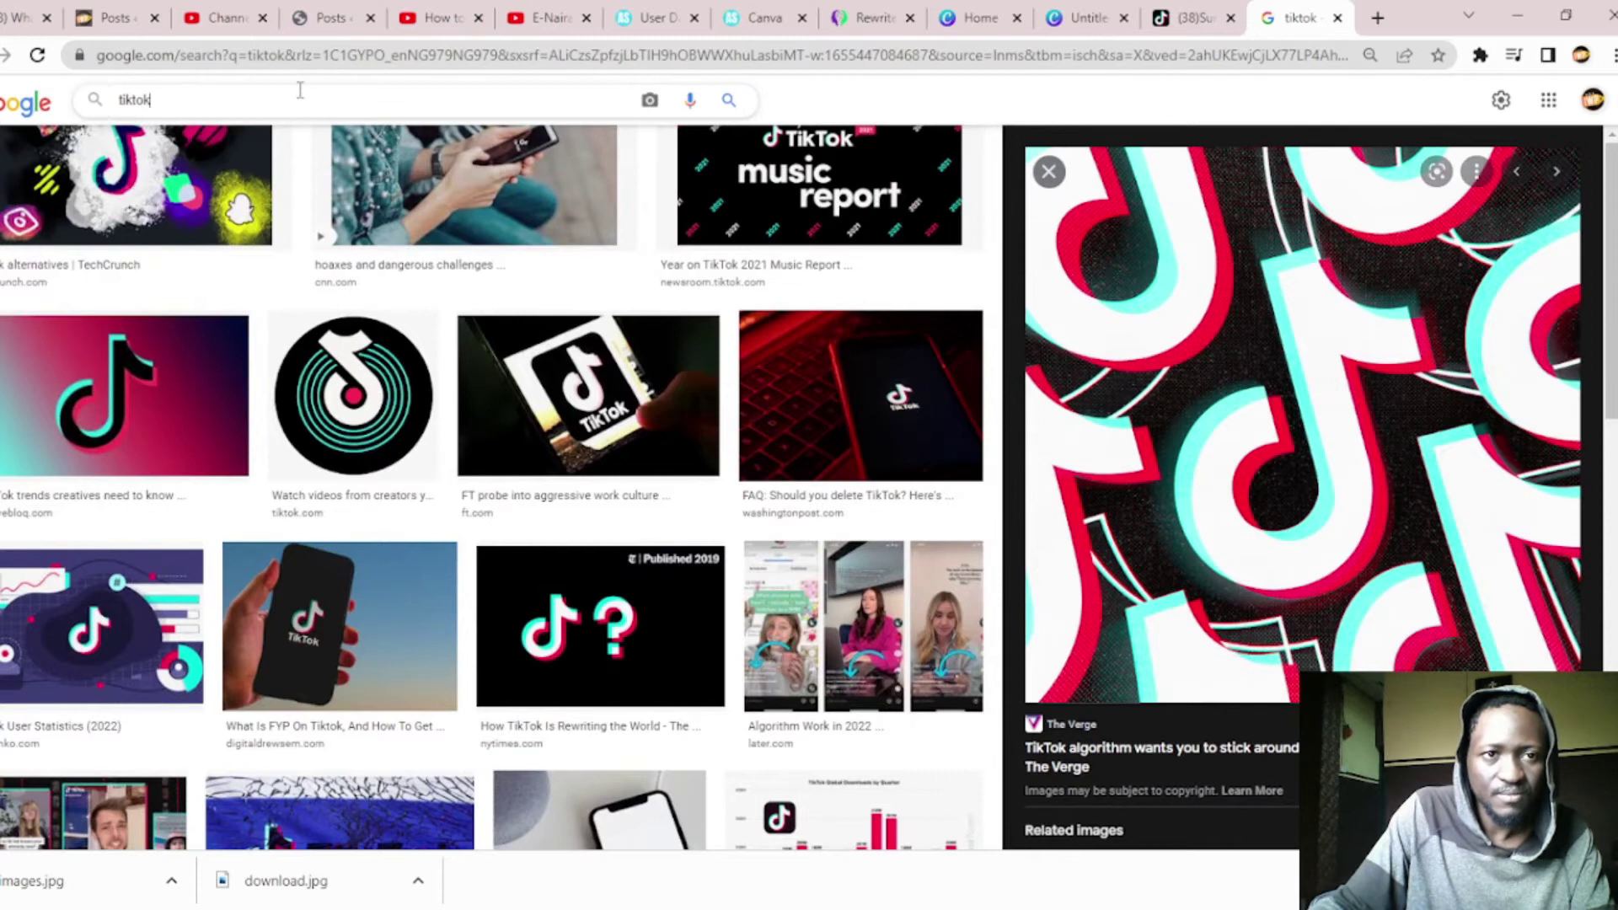
{"action": "type", "text": "badkground"}
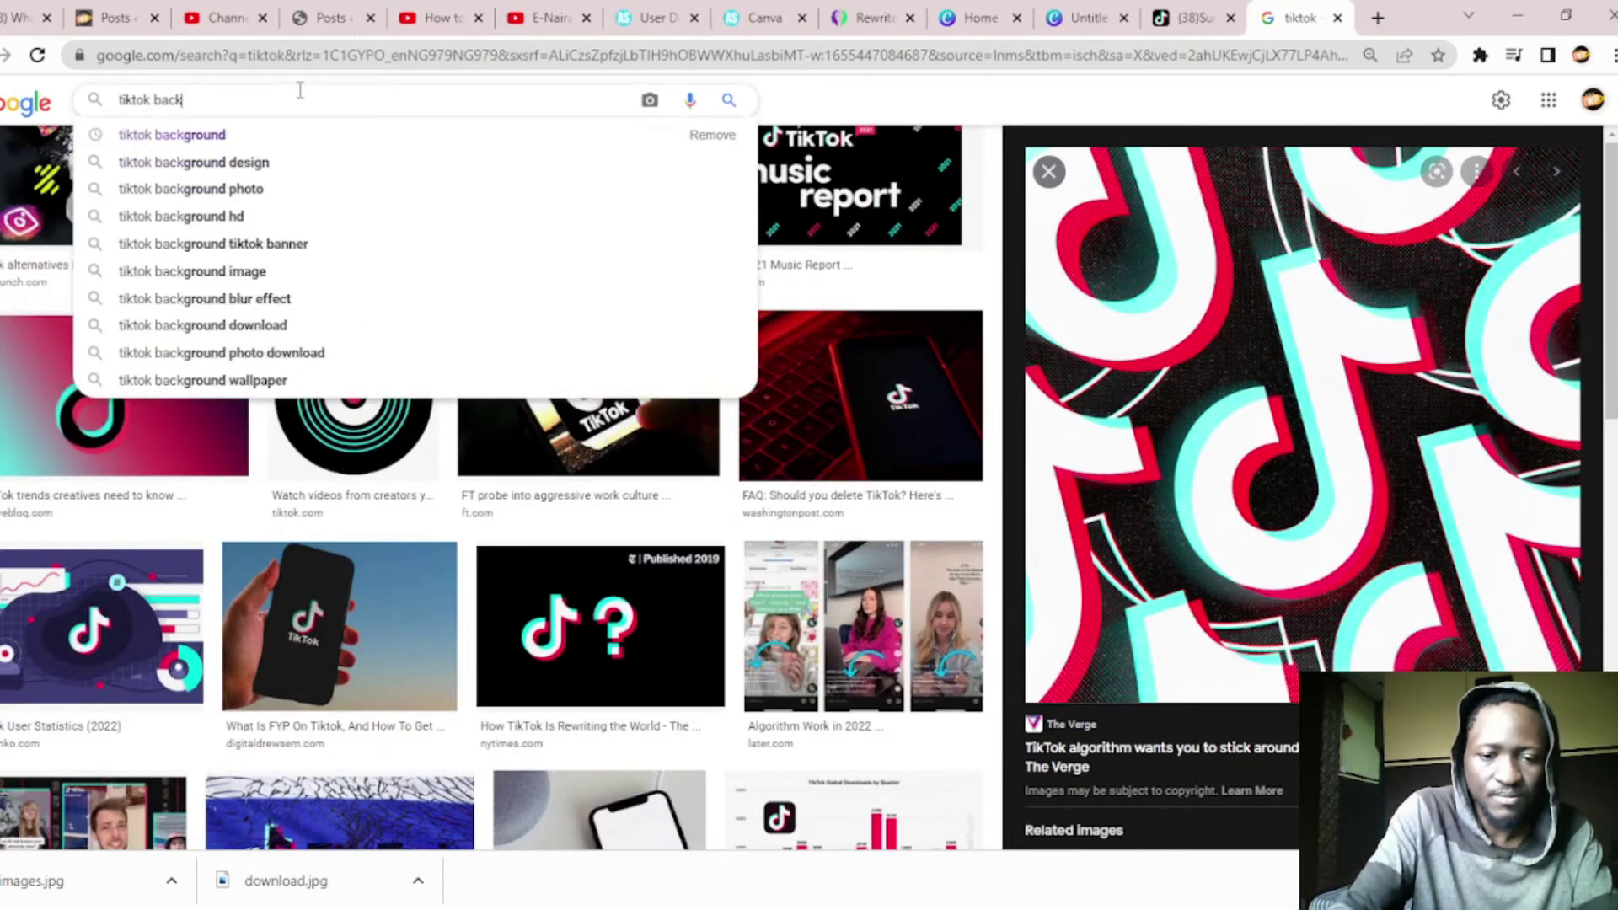
{"action": "key", "text": "Return"}
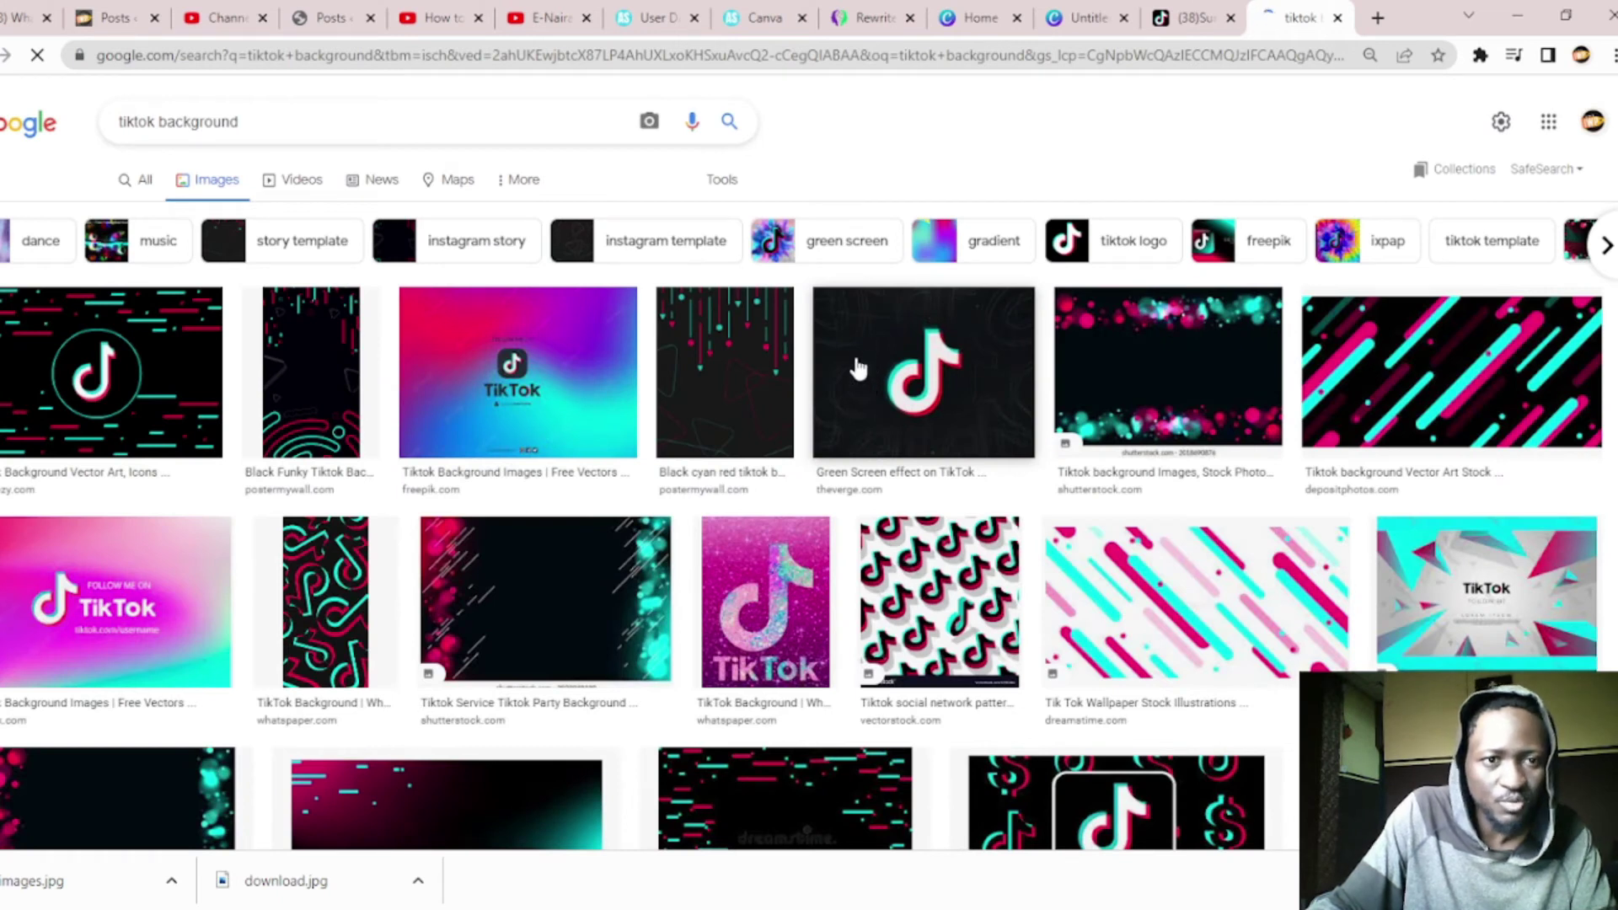
{"action": "left_click", "coordinate": [335, 616]}
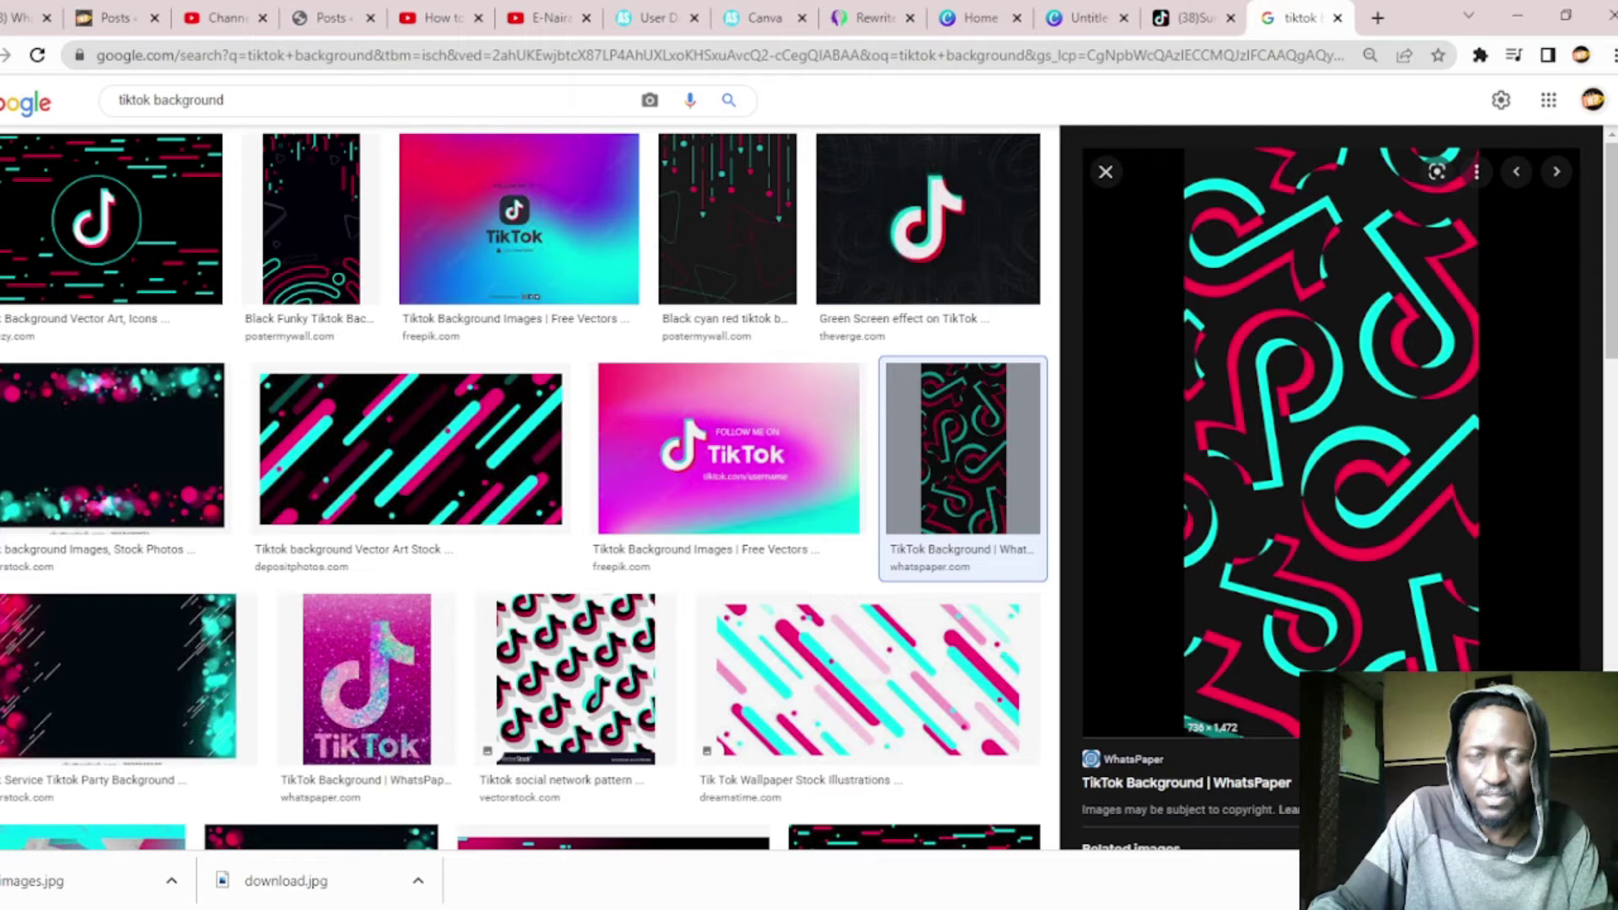
Step: Download the red-and-cyan pattern, delete the old TikTok background, and add the new pattern
{"action": "left_click", "coordinate": [1188, 17]}
{"action": "left_click", "coordinate": [1078, 32]}
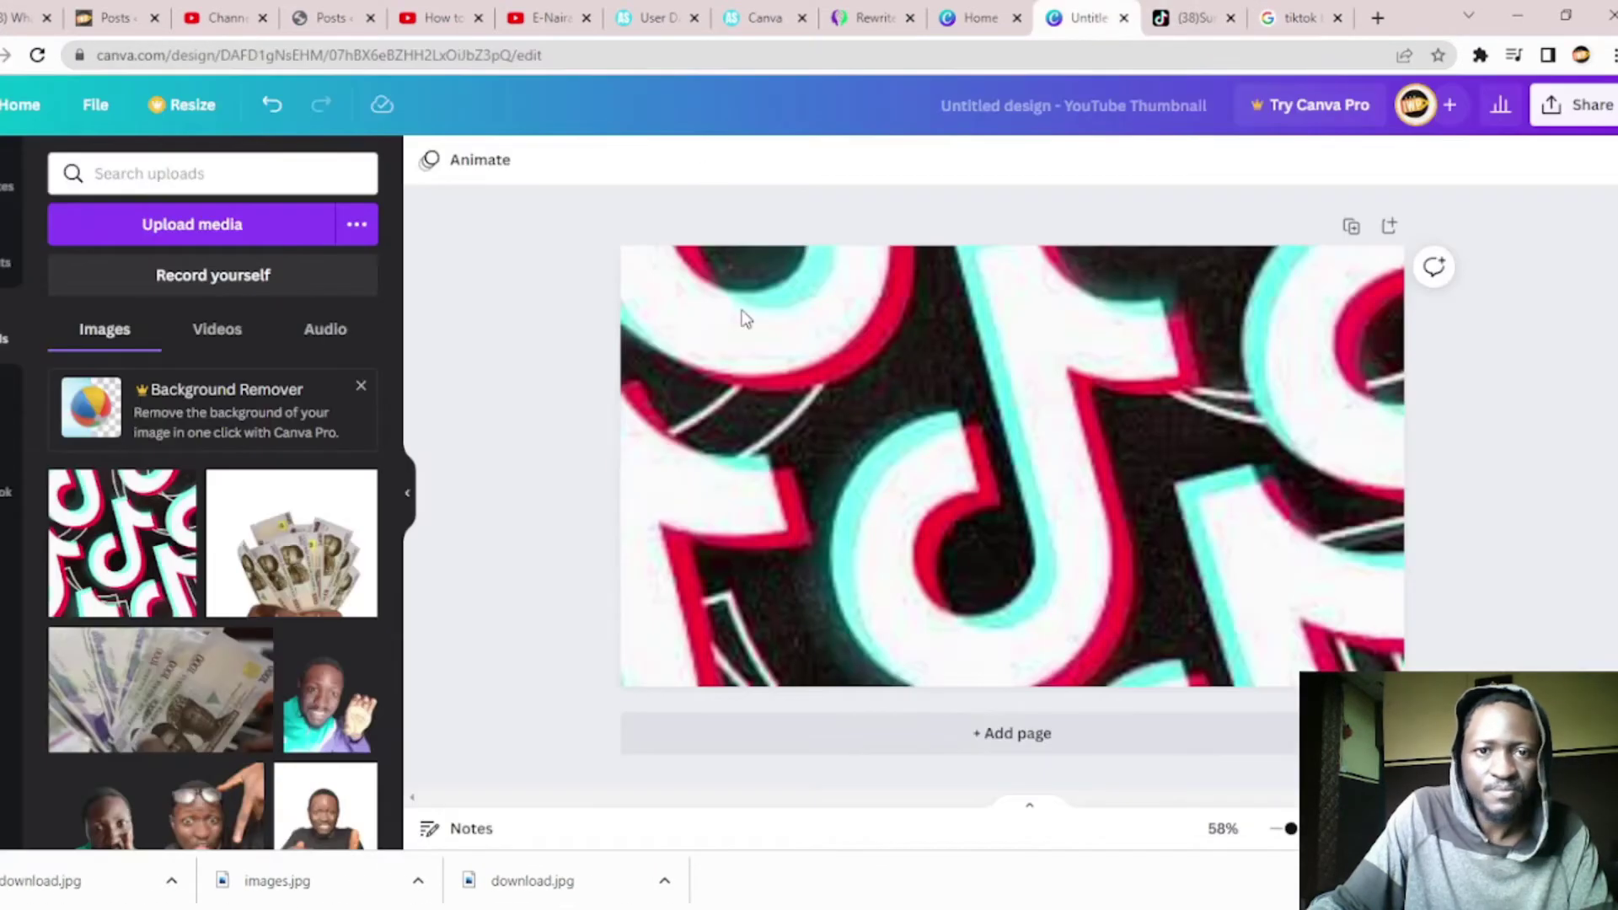
{"action": "left_click", "coordinate": [997, 426]}
{"action": "right_click", "coordinate": [997, 428]}
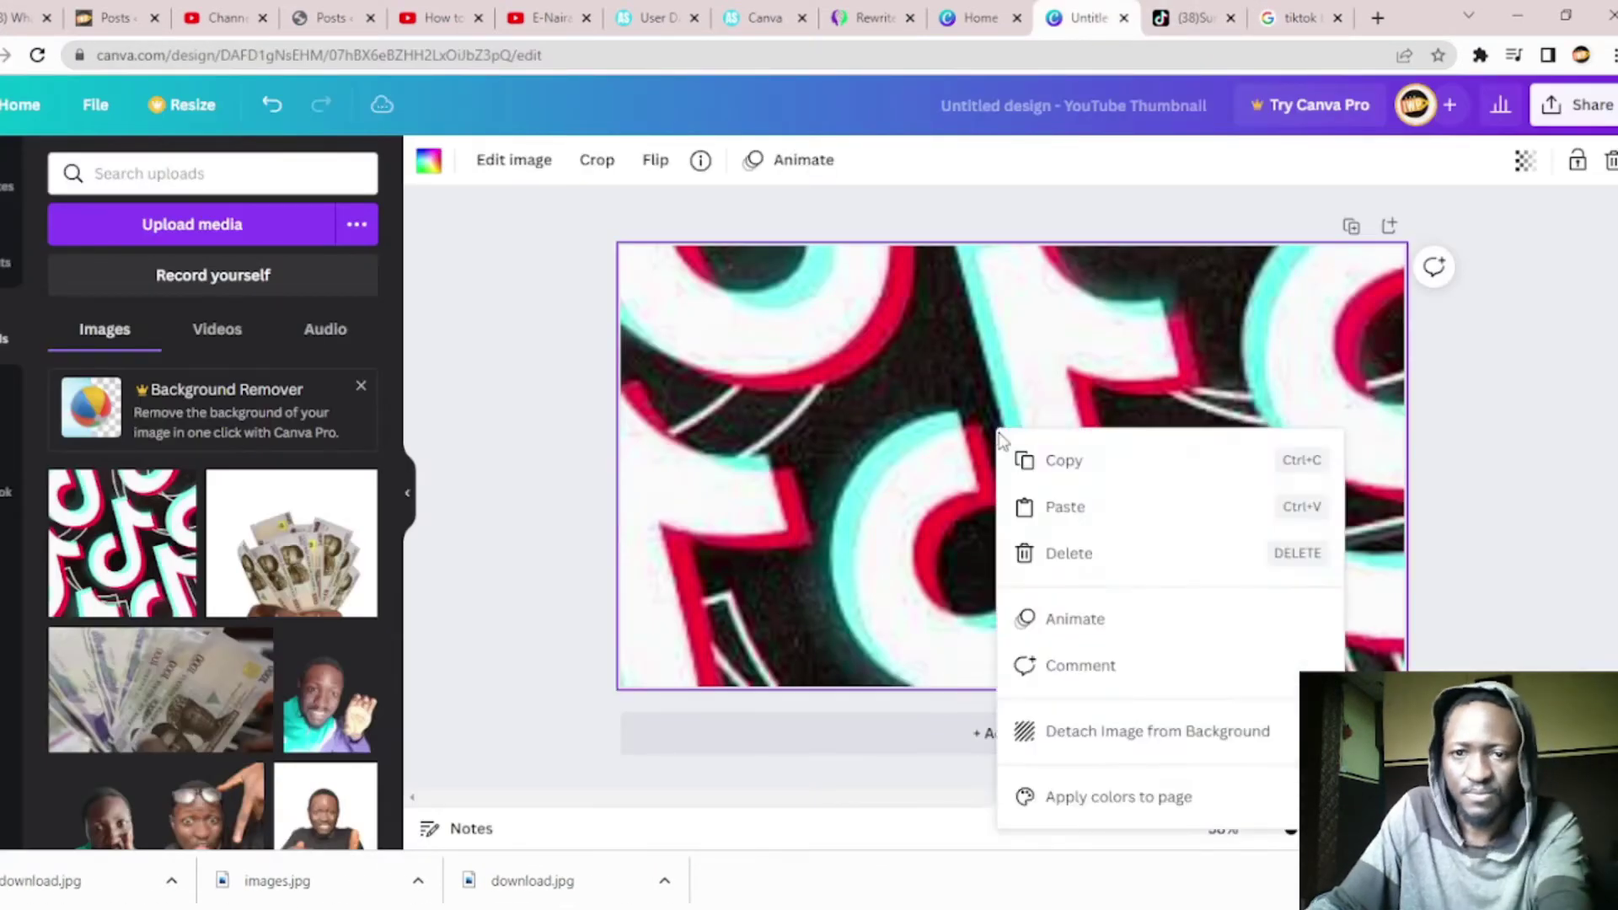
{"action": "left_click", "coordinate": [1087, 556]}
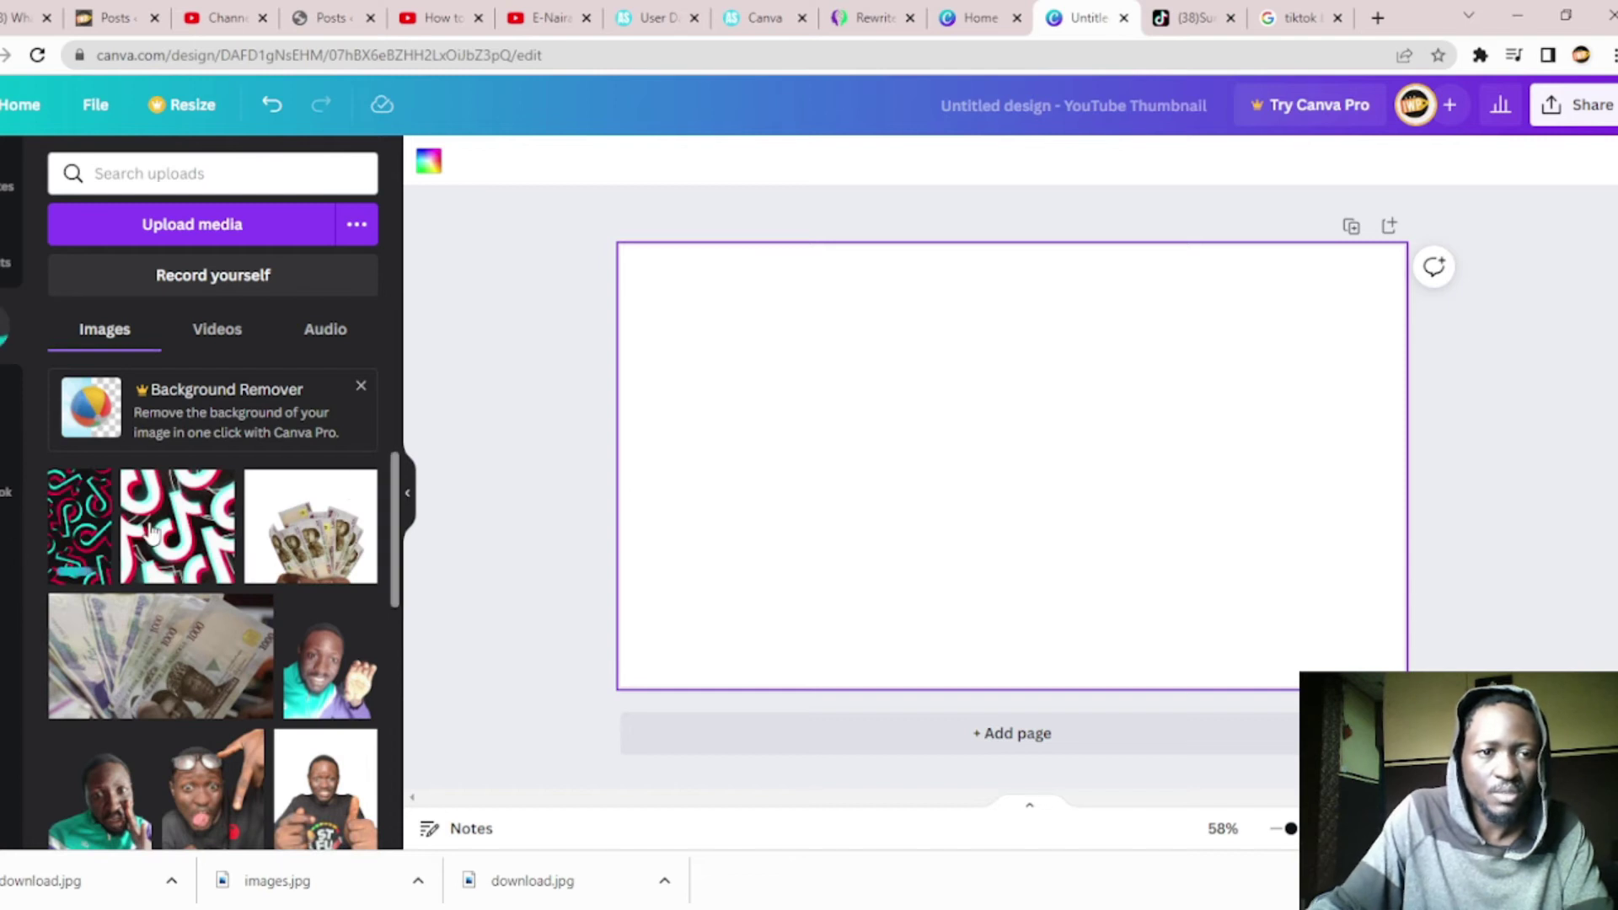
{"action": "left_click", "coordinate": [80, 533]}
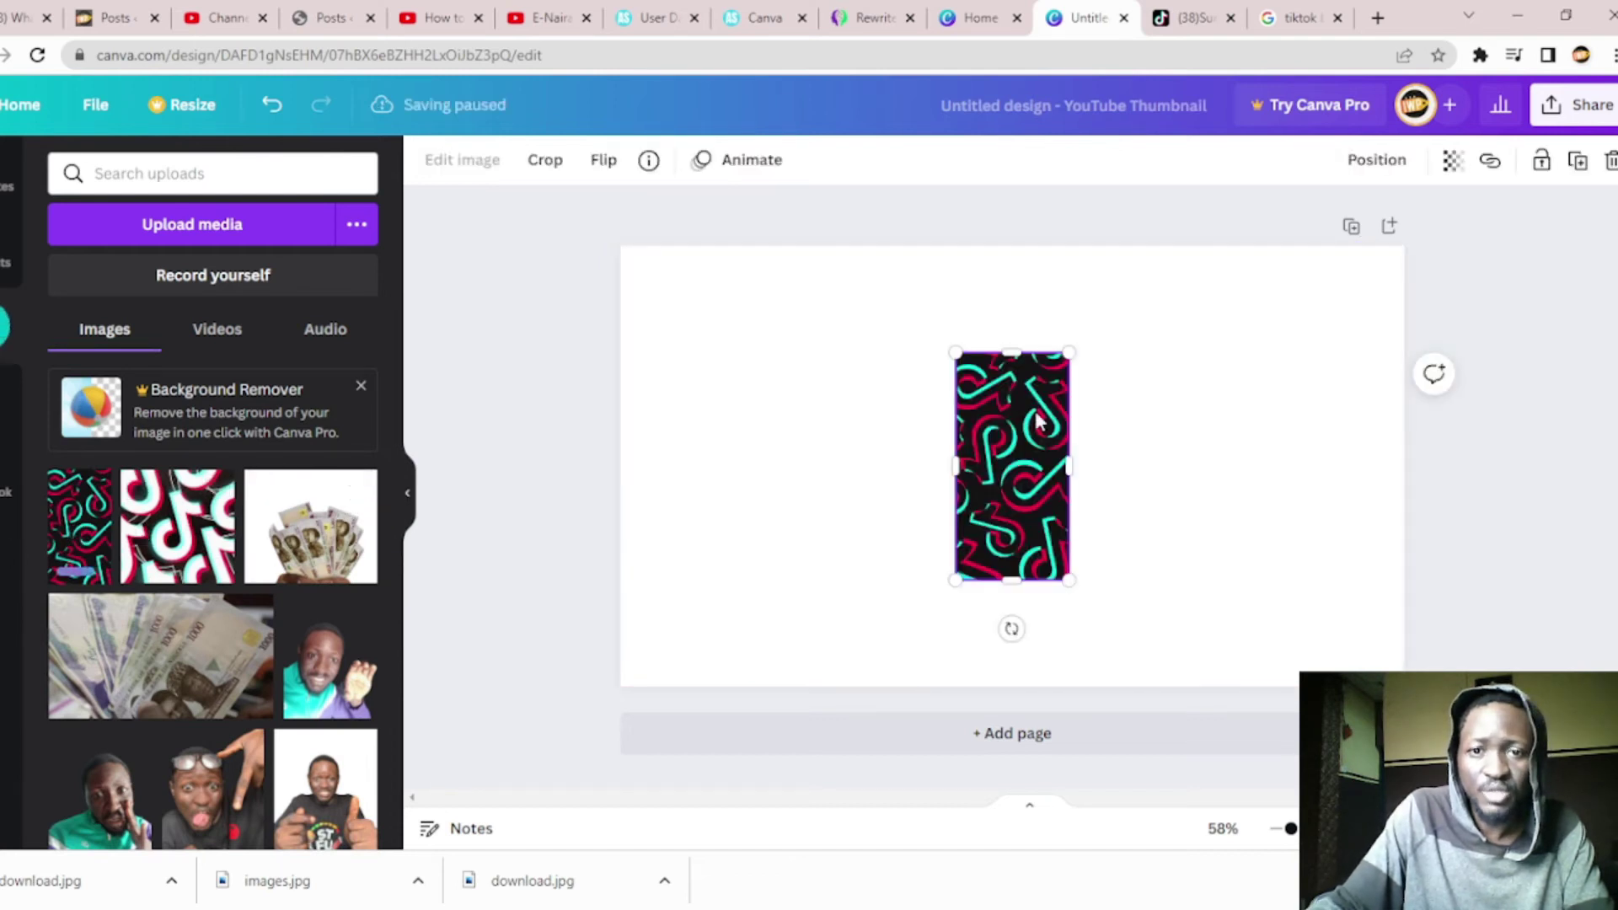
Step: Enlarge the TikTok-pattern image to full height at the design's right edge
{"action": "left_click_drag", "start_coordinate": [1068, 352], "coordinate": [1143, 202]}
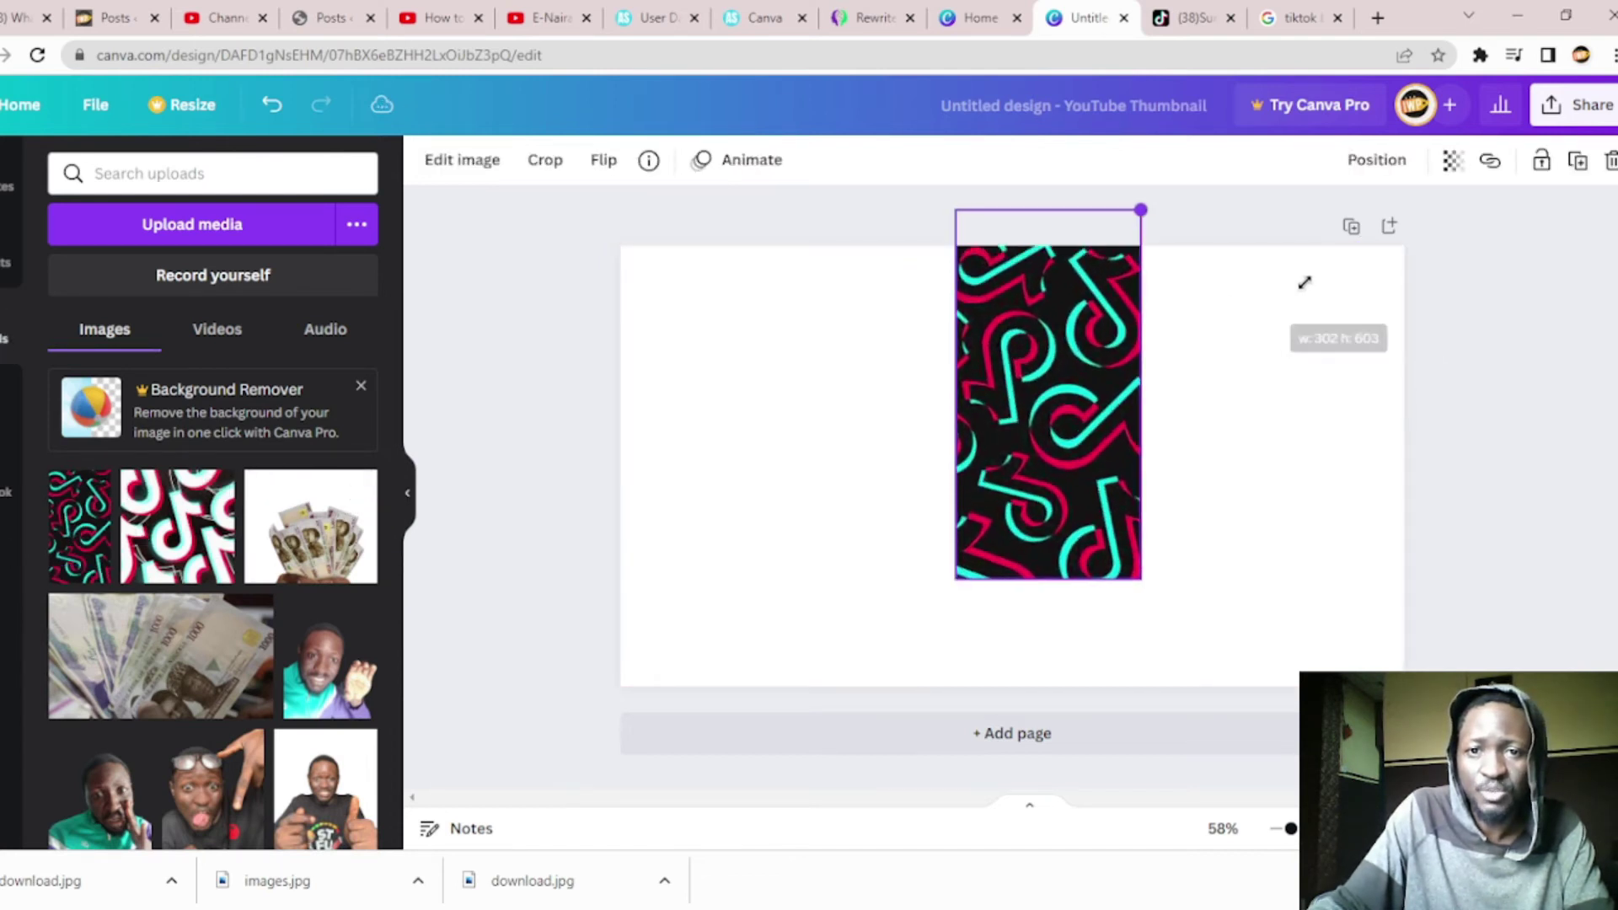
{"action": "left_click_drag", "start_coordinate": [1097, 432], "coordinate": [1343, 470]}
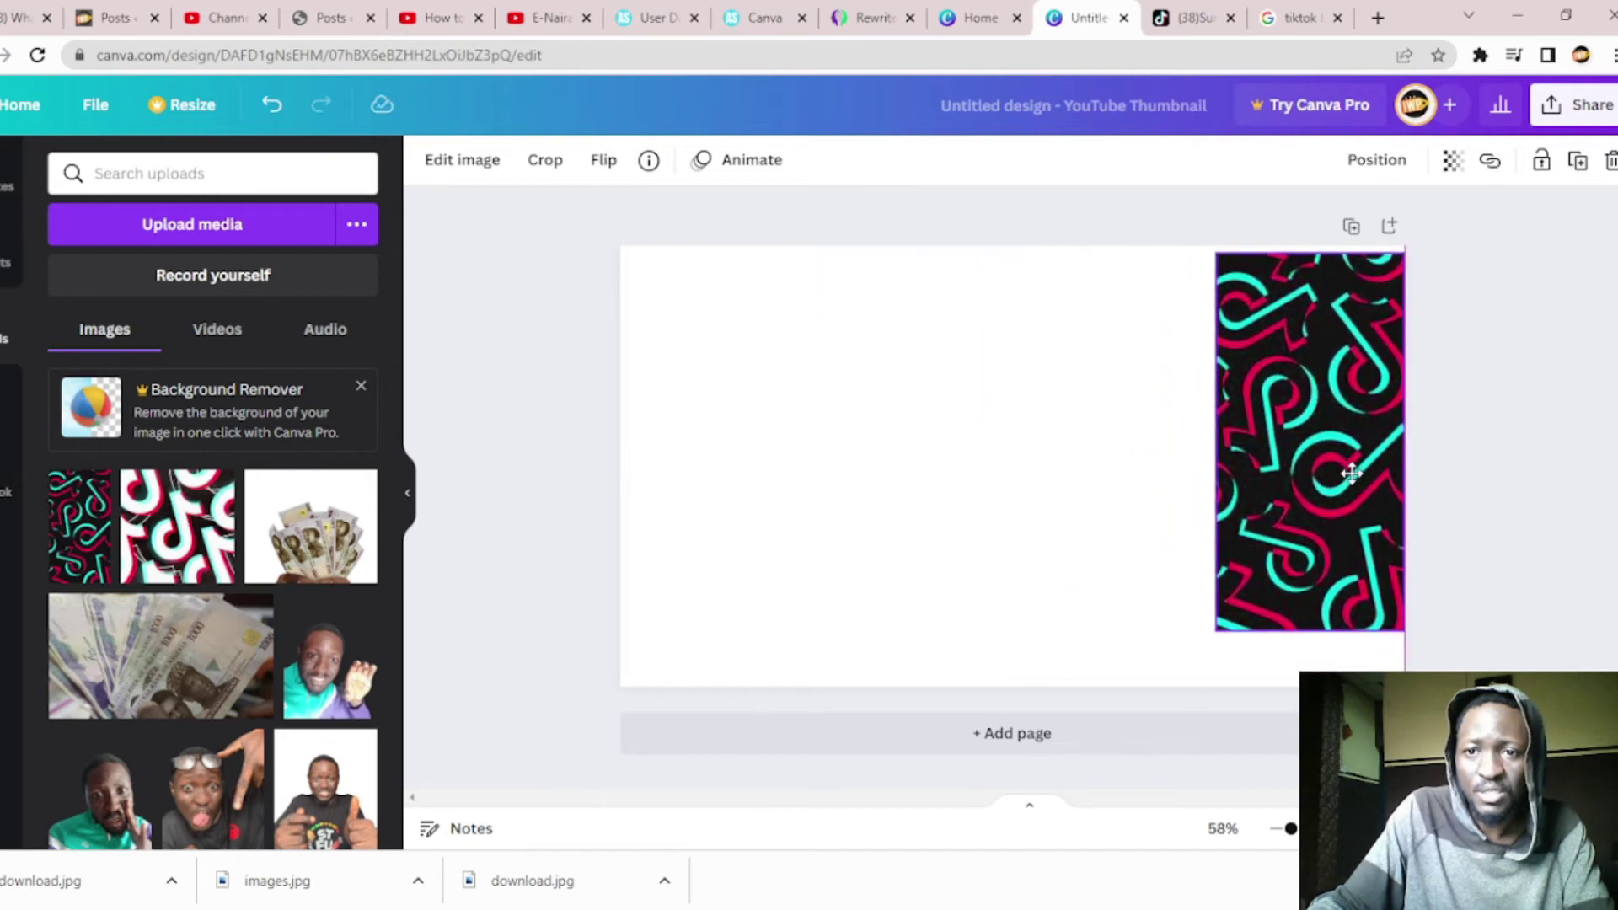
{"action": "left_click_drag", "start_coordinate": [1216, 628], "coordinate": [1188, 686]}
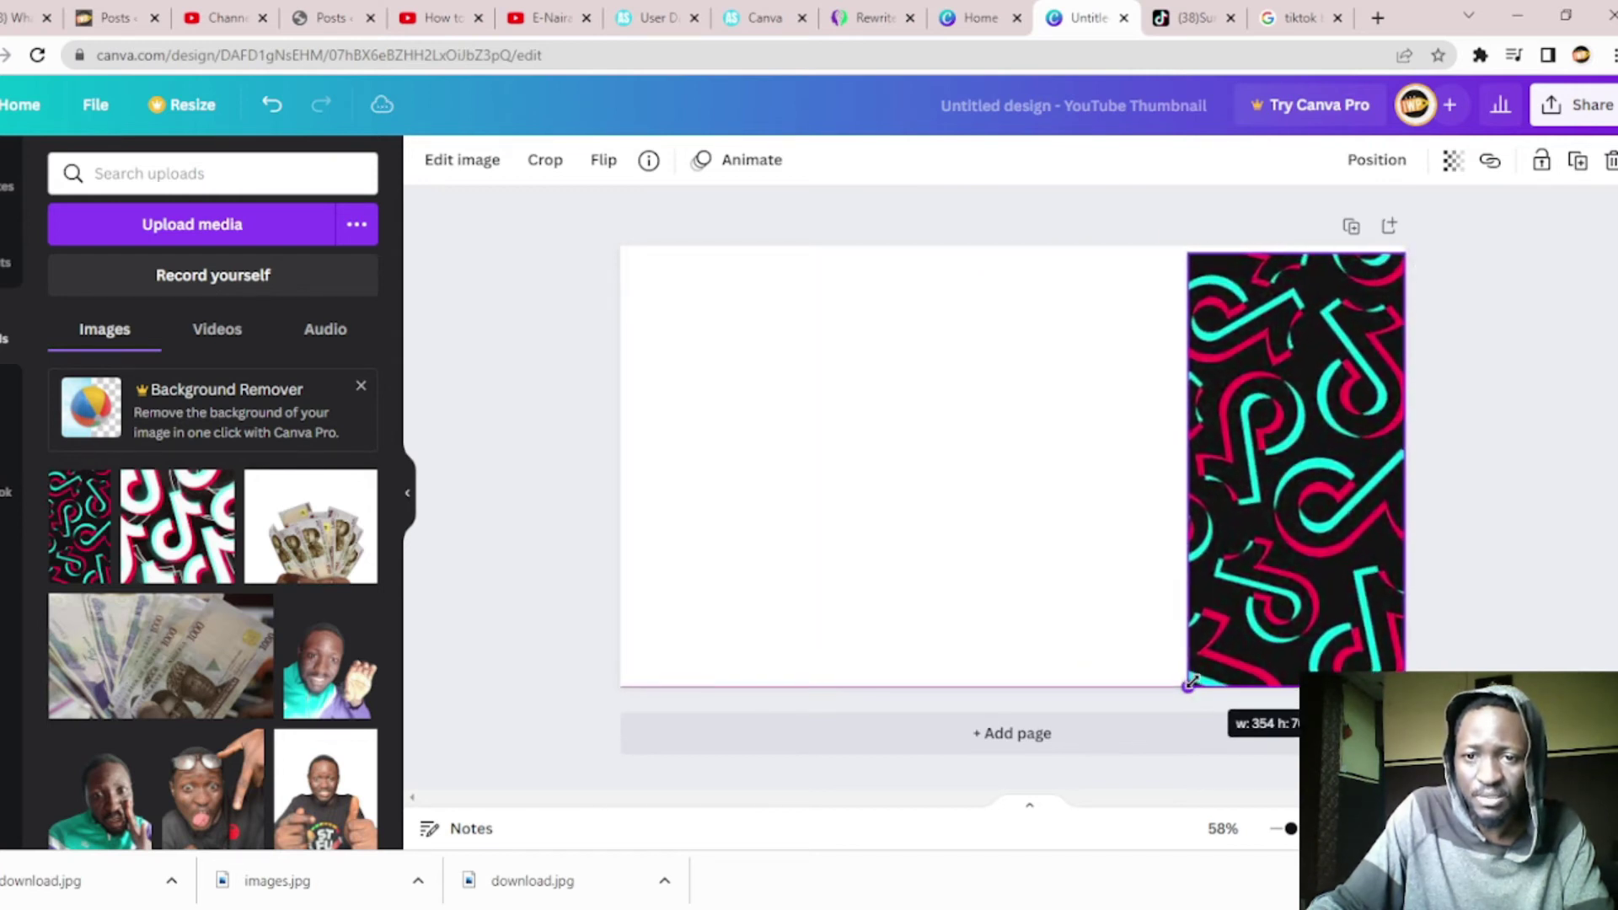
Step: Copy the pattern image and paste two copies side by side, moving leftward
{"action": "right_click", "coordinate": [1278, 426]}
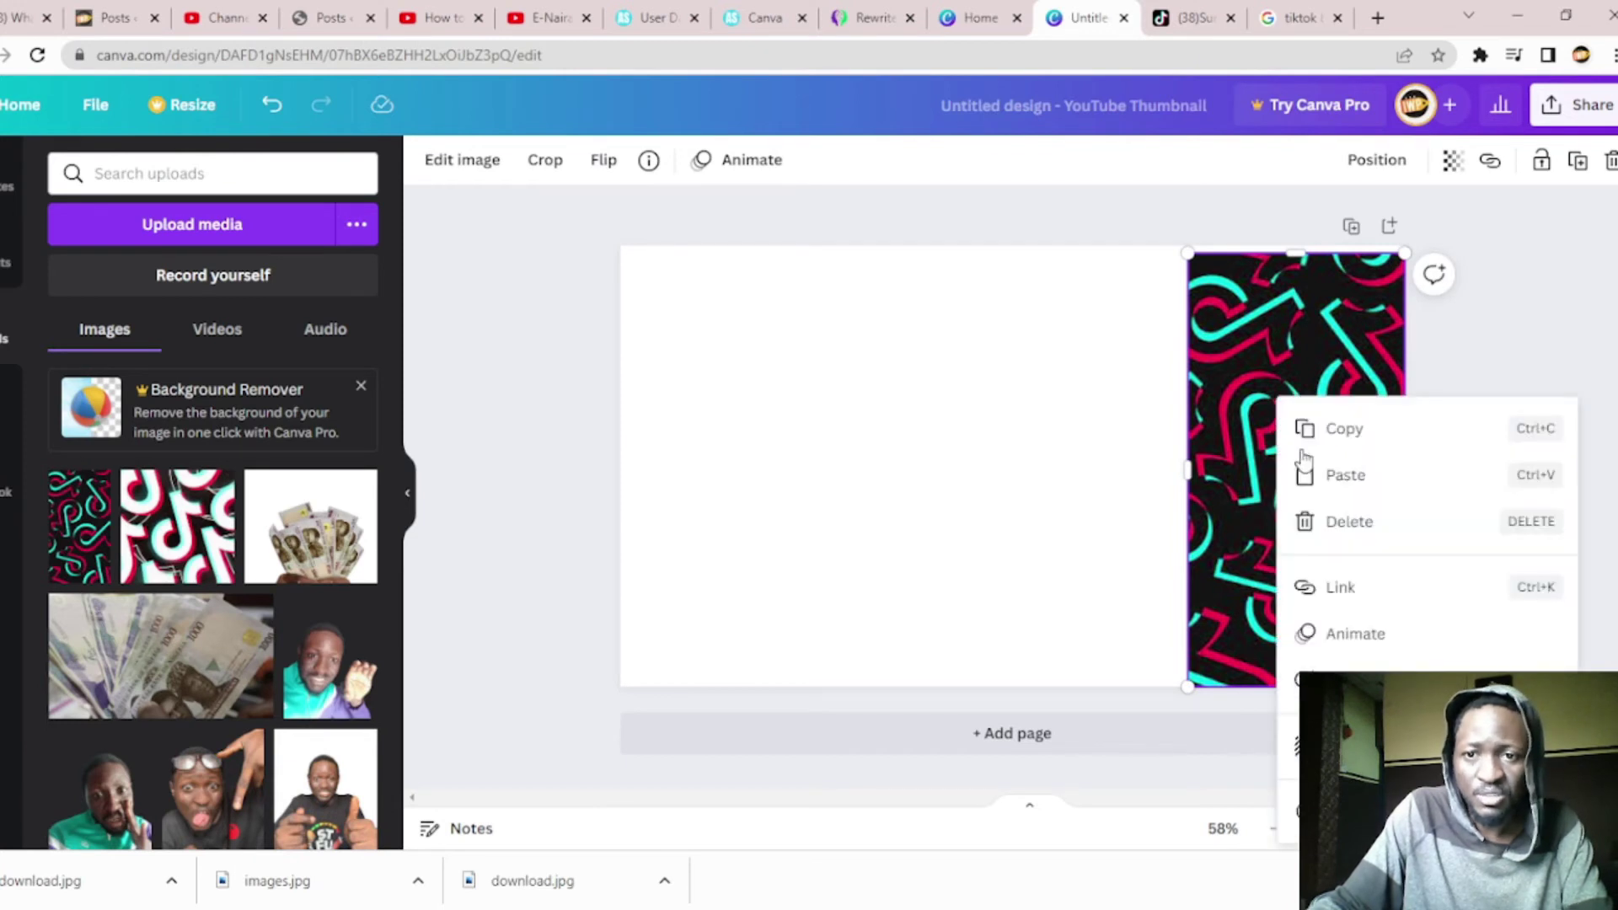
{"action": "left_click", "coordinate": [1373, 439]}
{"action": "right_click", "coordinate": [801, 379]}
{"action": "left_click", "coordinate": [889, 457]}
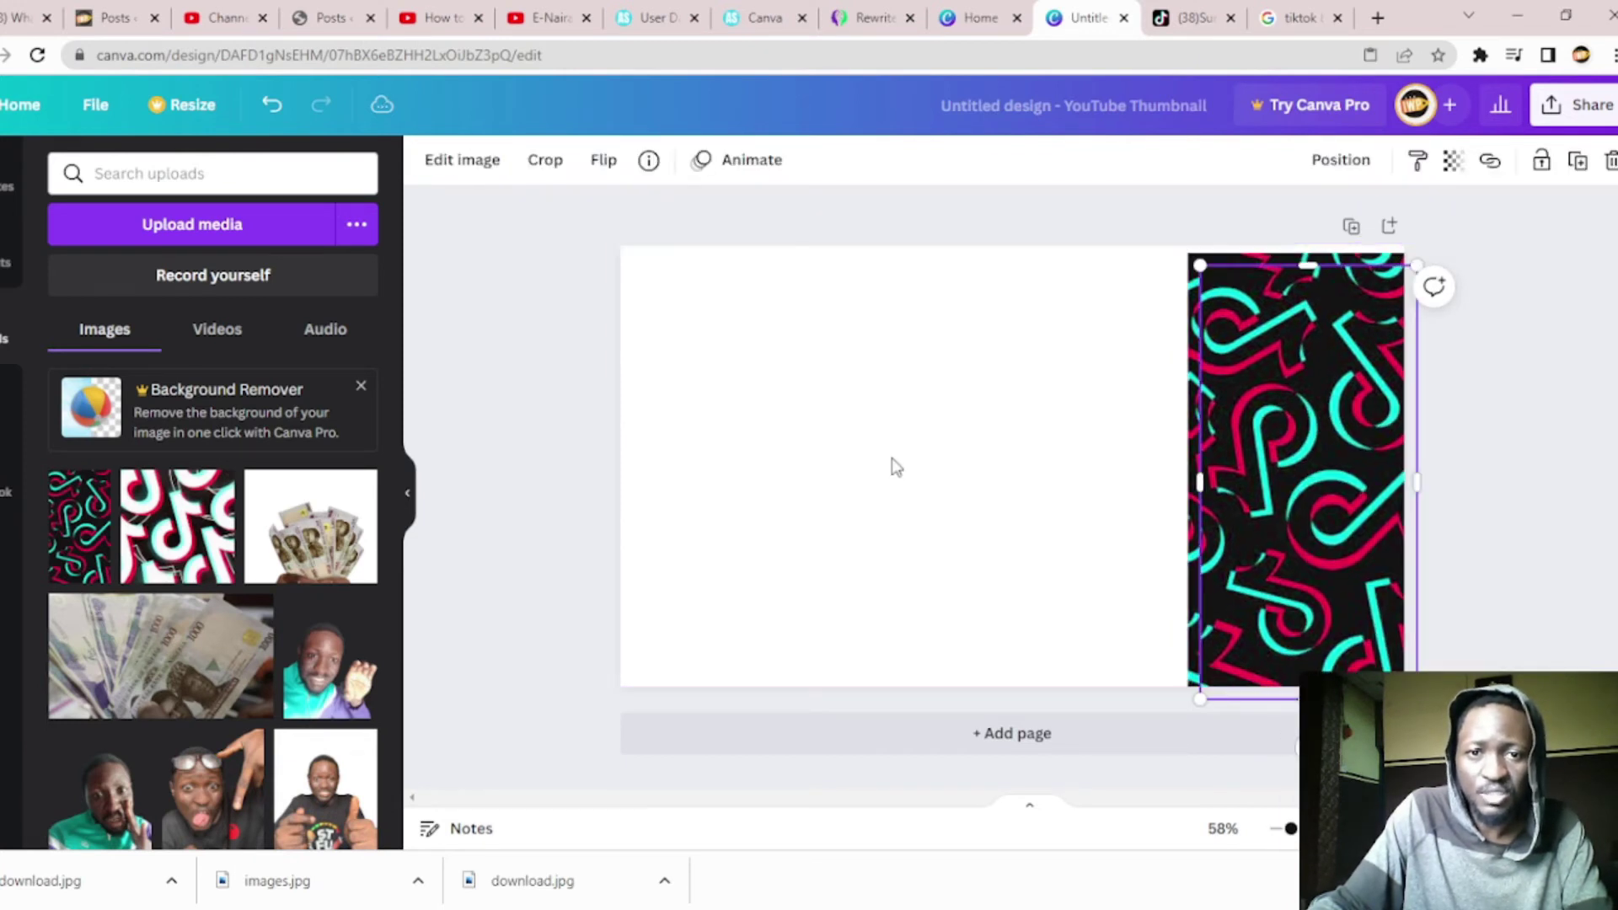
{"action": "left_click_drag", "start_coordinate": [1346, 503], "coordinate": [1113, 486]}
{"action": "left_click", "coordinate": [845, 434]}
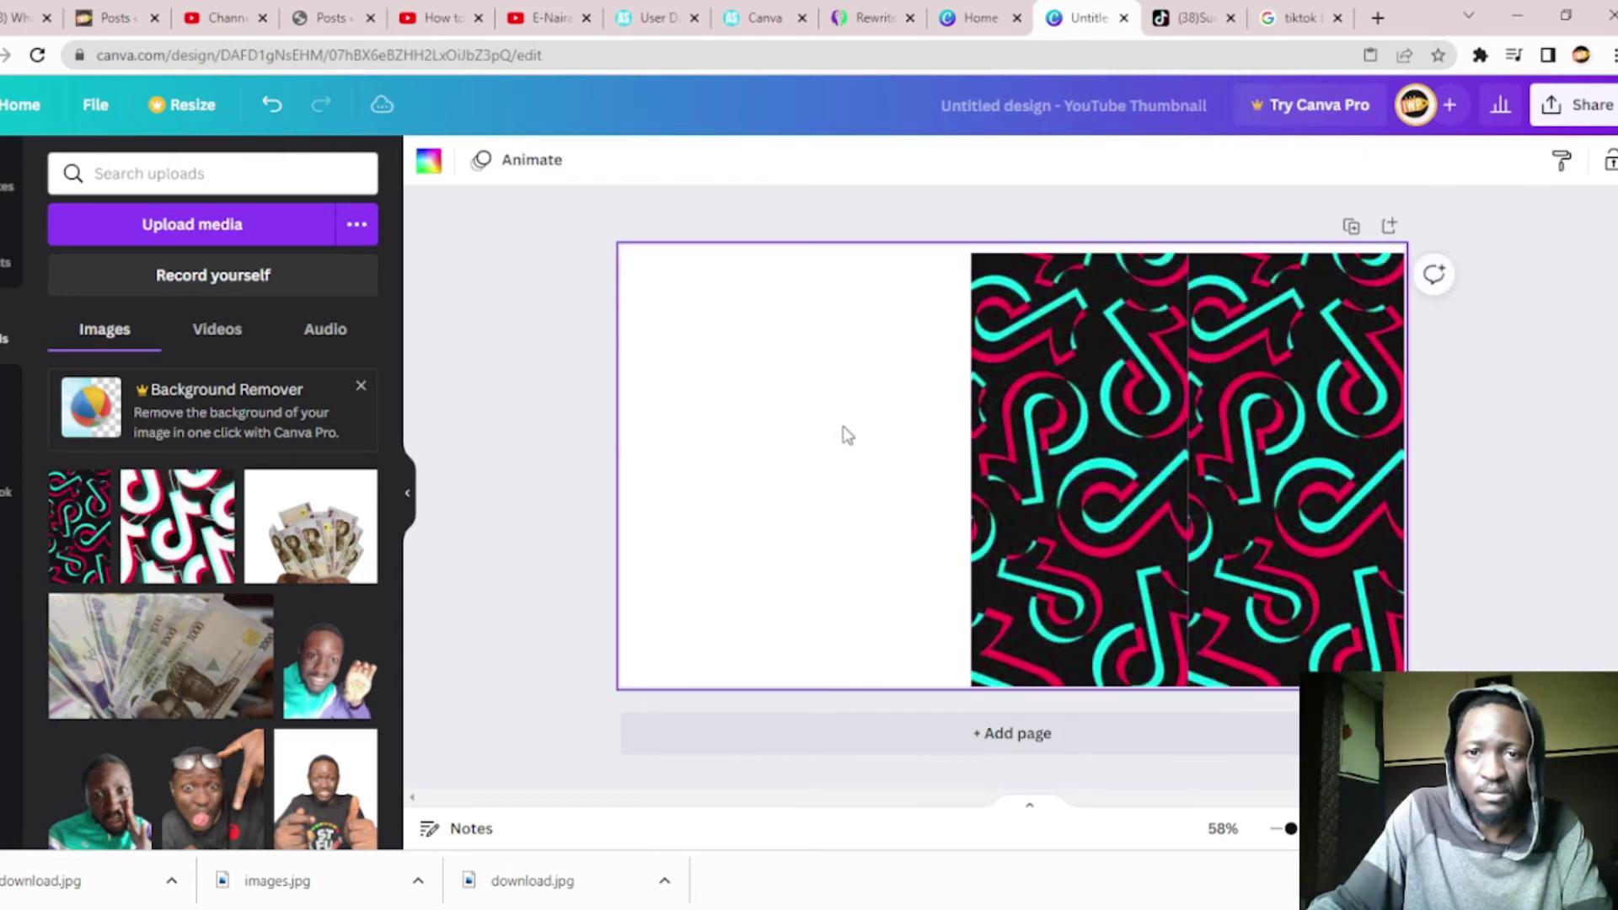
{"action": "right_click", "coordinate": [845, 433]}
{"action": "left_click", "coordinate": [923, 509]}
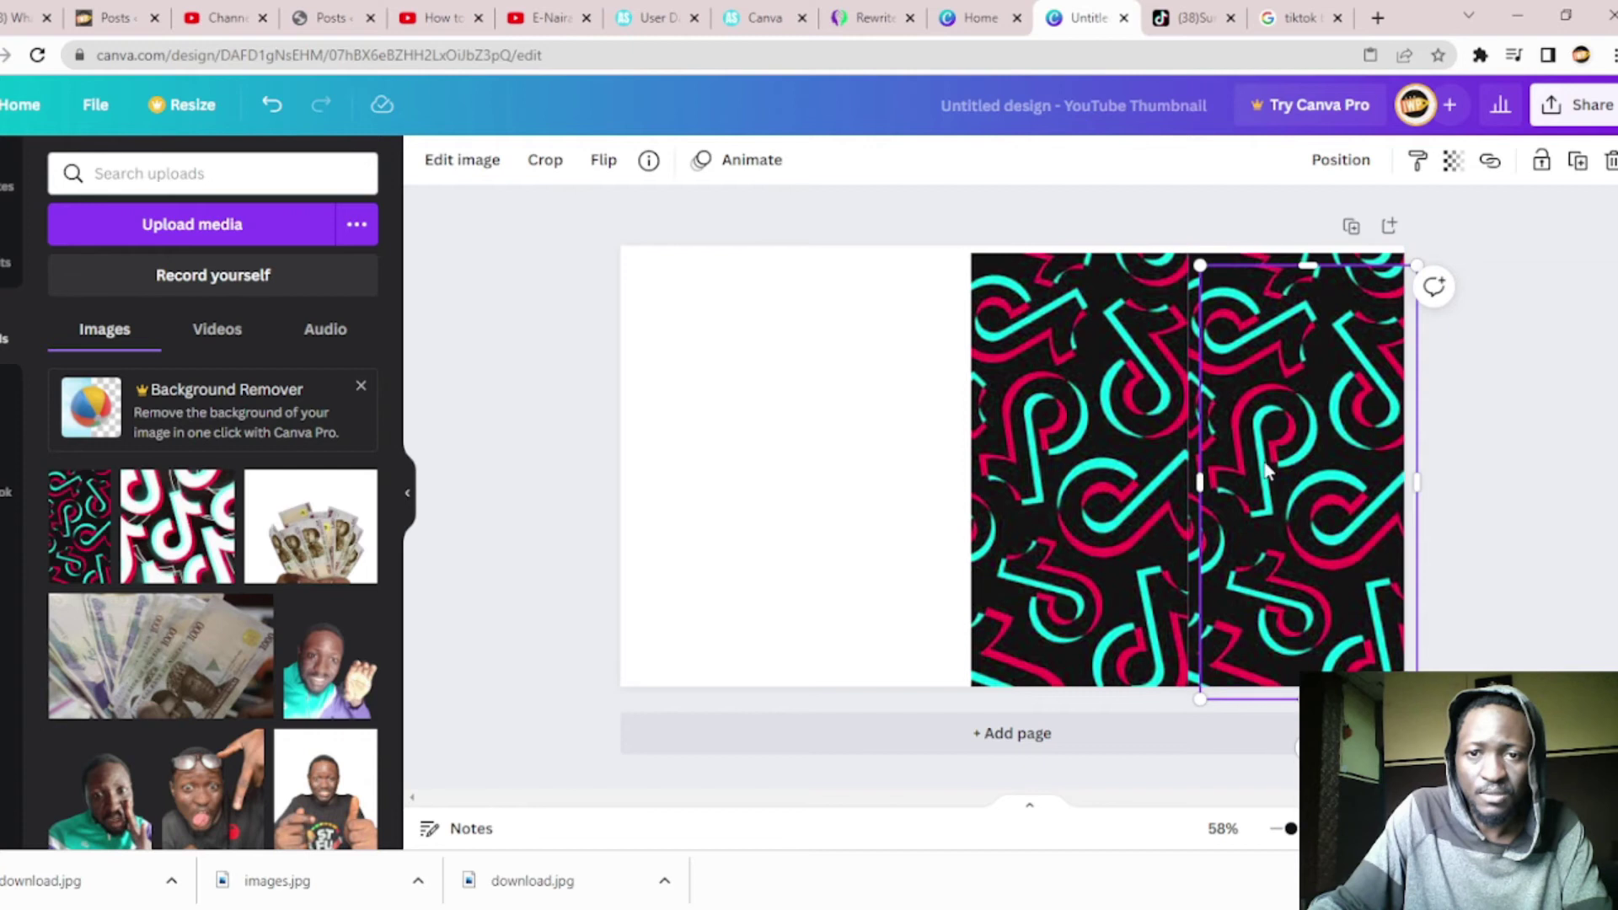
{"action": "left_click_drag", "start_coordinate": [1264, 461], "coordinate": [817, 449]}
Step: Paste a third copy at the left edge and align the tiles with the top
{"action": "right_click", "coordinate": [824, 393]}
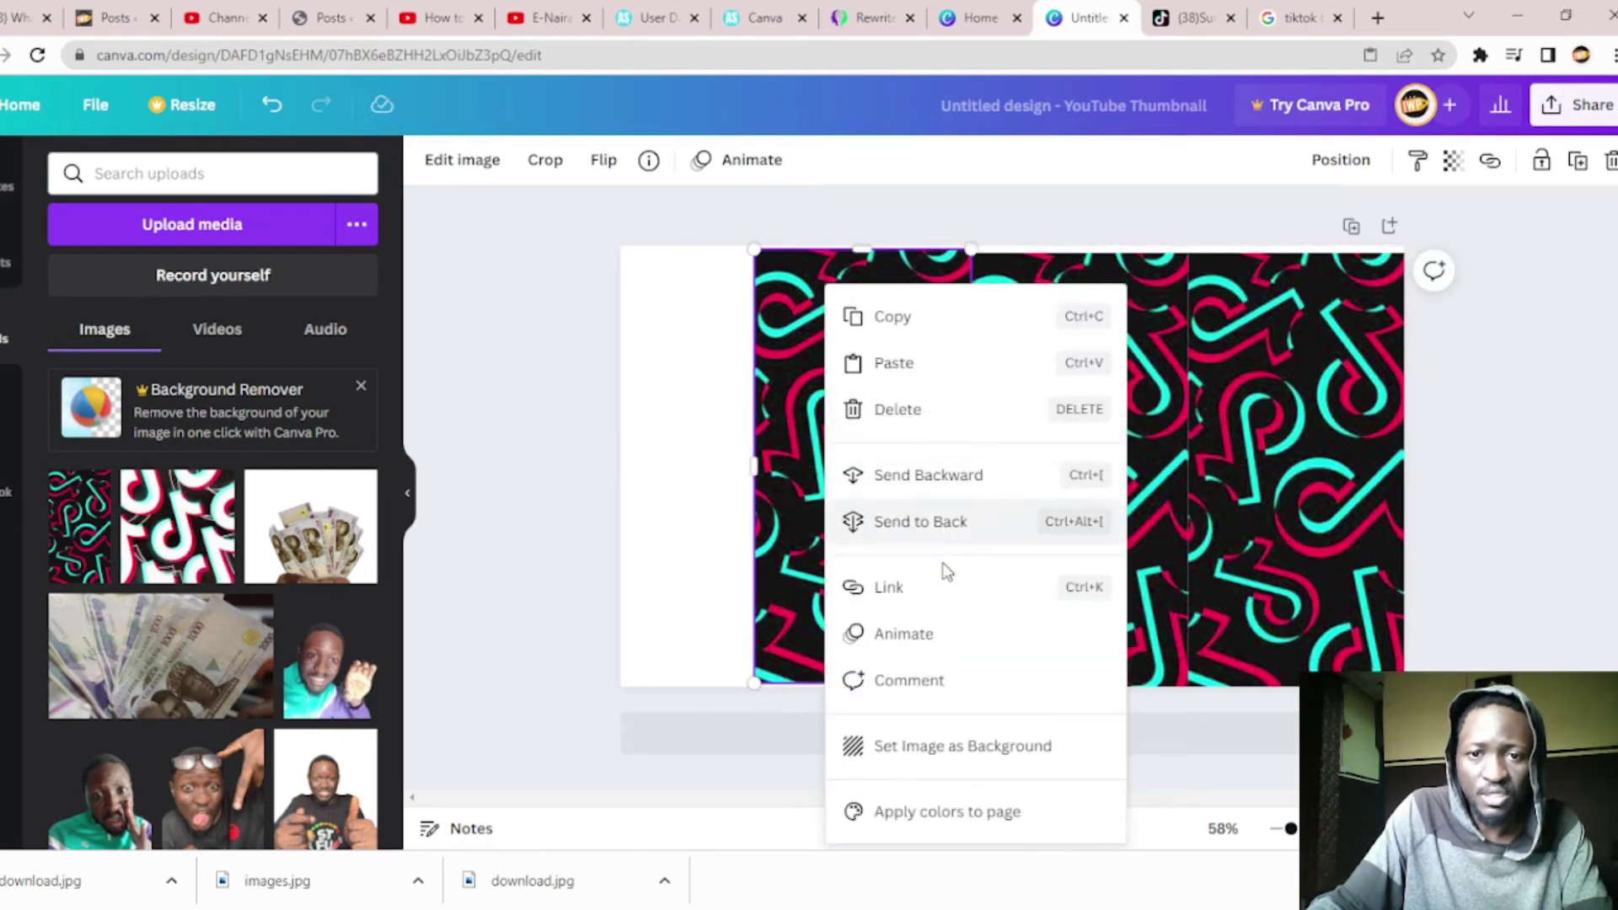
{"action": "left_click", "coordinate": [908, 371]}
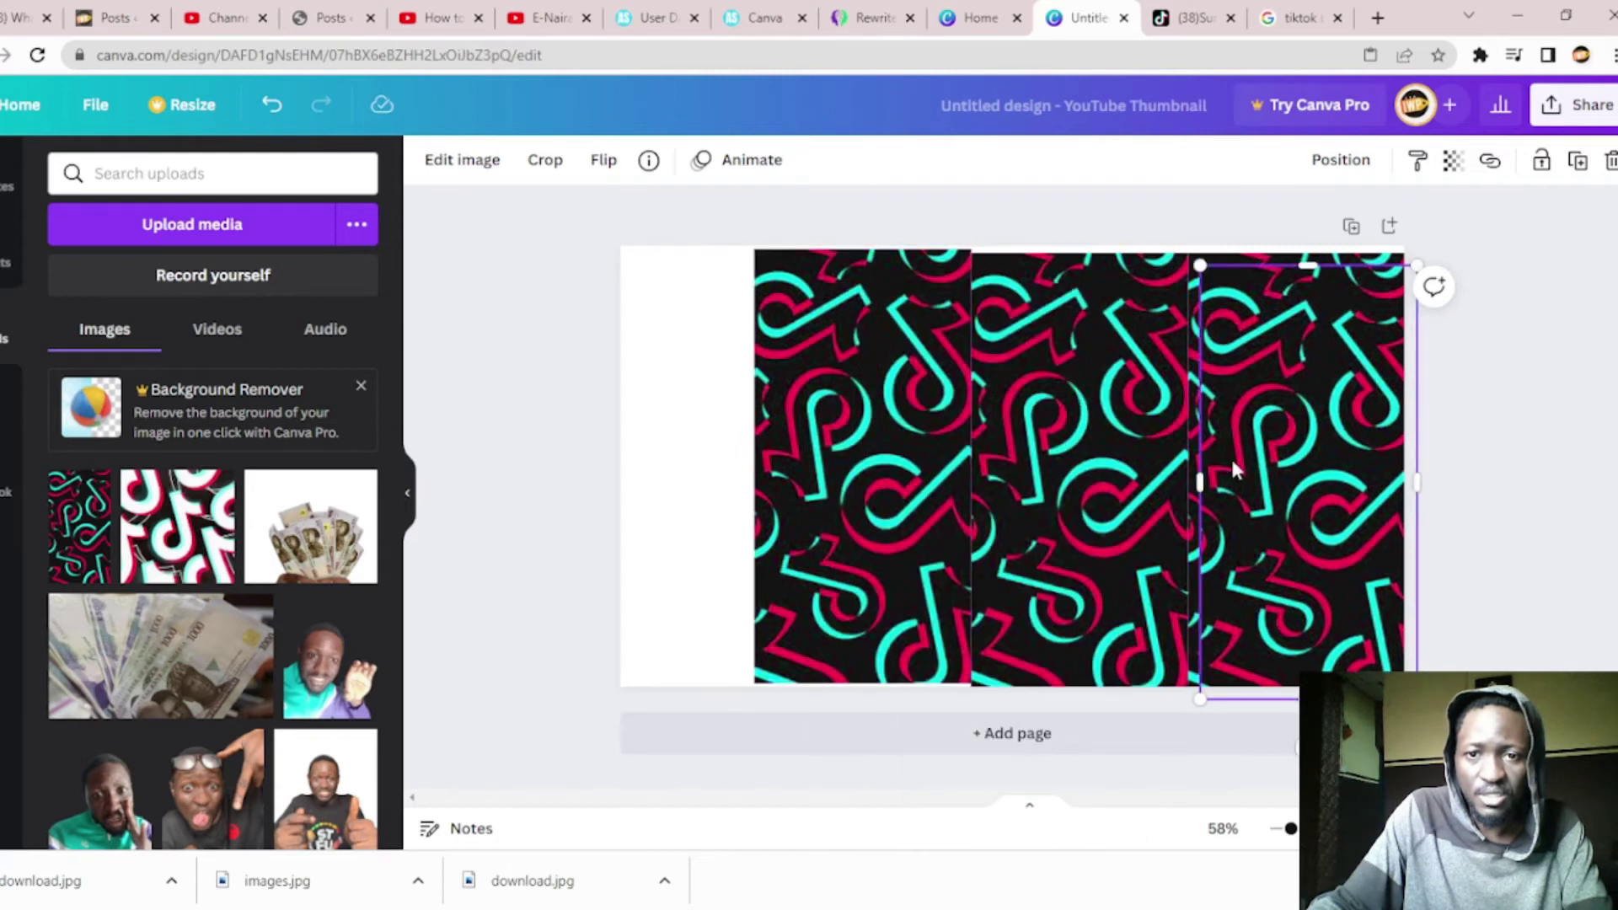
{"action": "left_click_drag", "start_coordinate": [1233, 469], "coordinate": [714, 440]}
{"action": "left_click", "coordinate": [883, 467]}
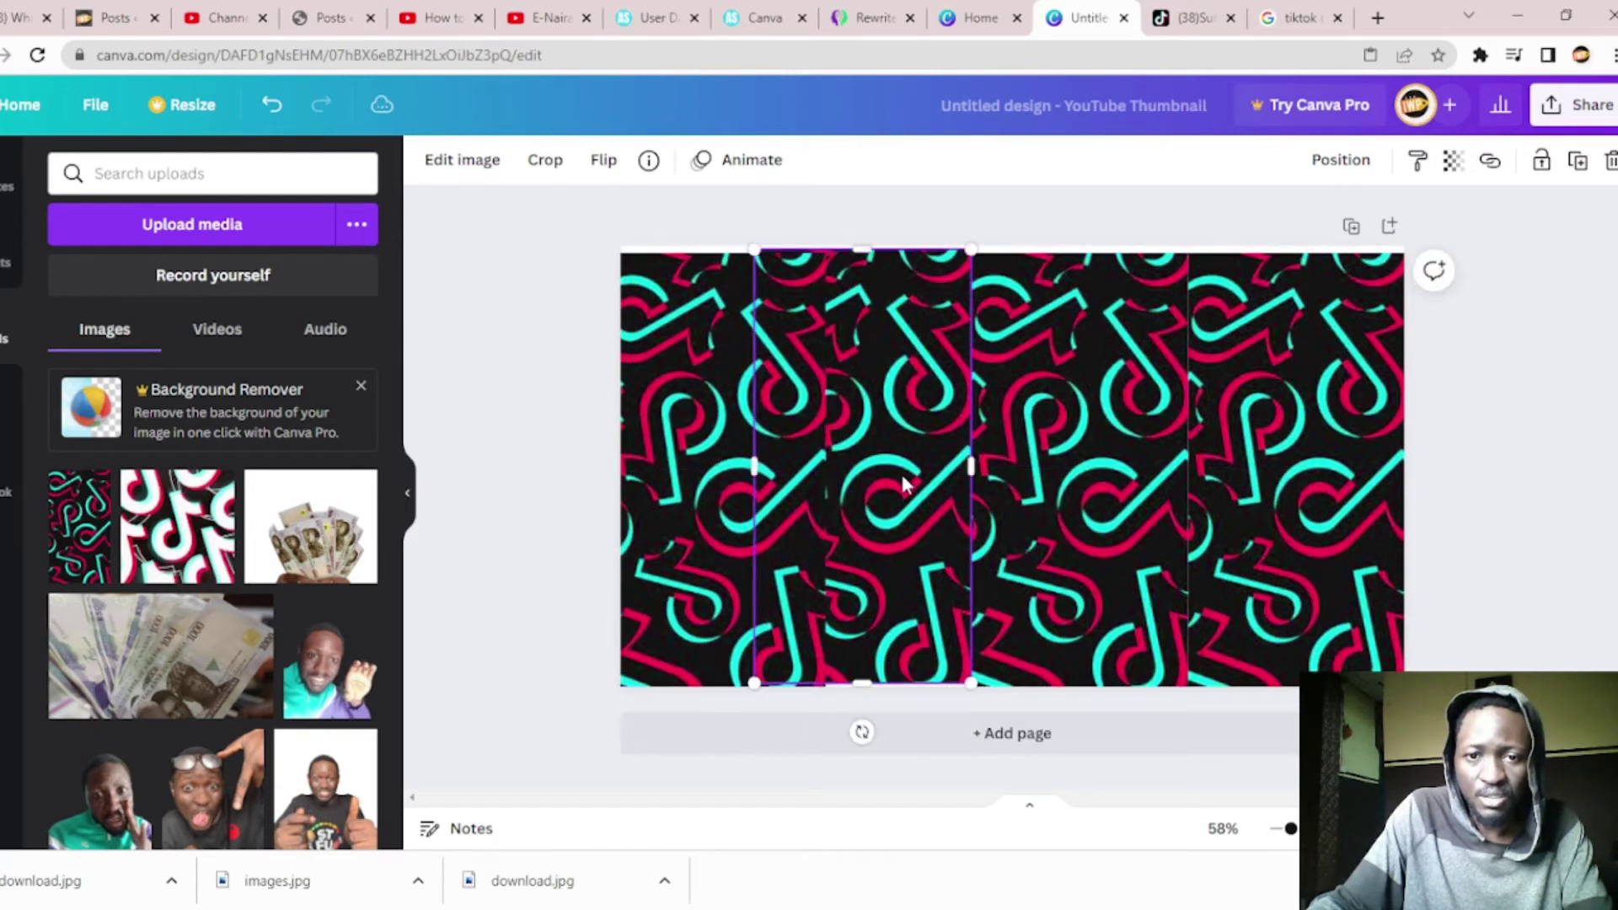
{"action": "left_click_drag", "start_coordinate": [904, 484], "coordinate": [902, 488]}
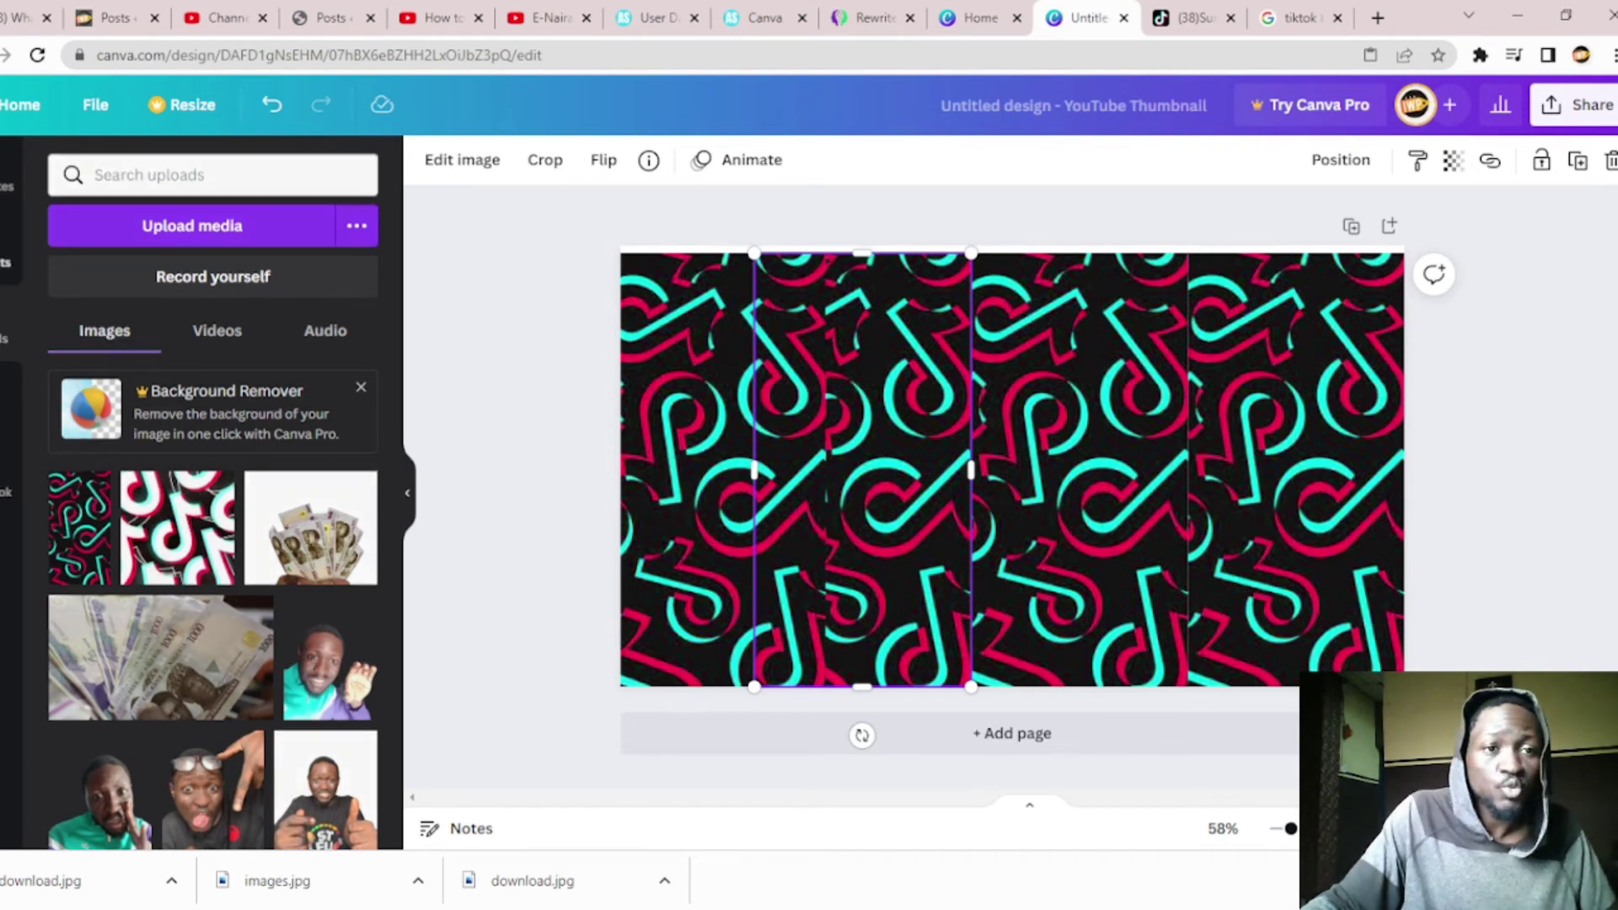
Step: Browse the full Frames collection in Elements to find a phone-shaped frame
{"action": "left_click", "coordinate": [8, 249]}
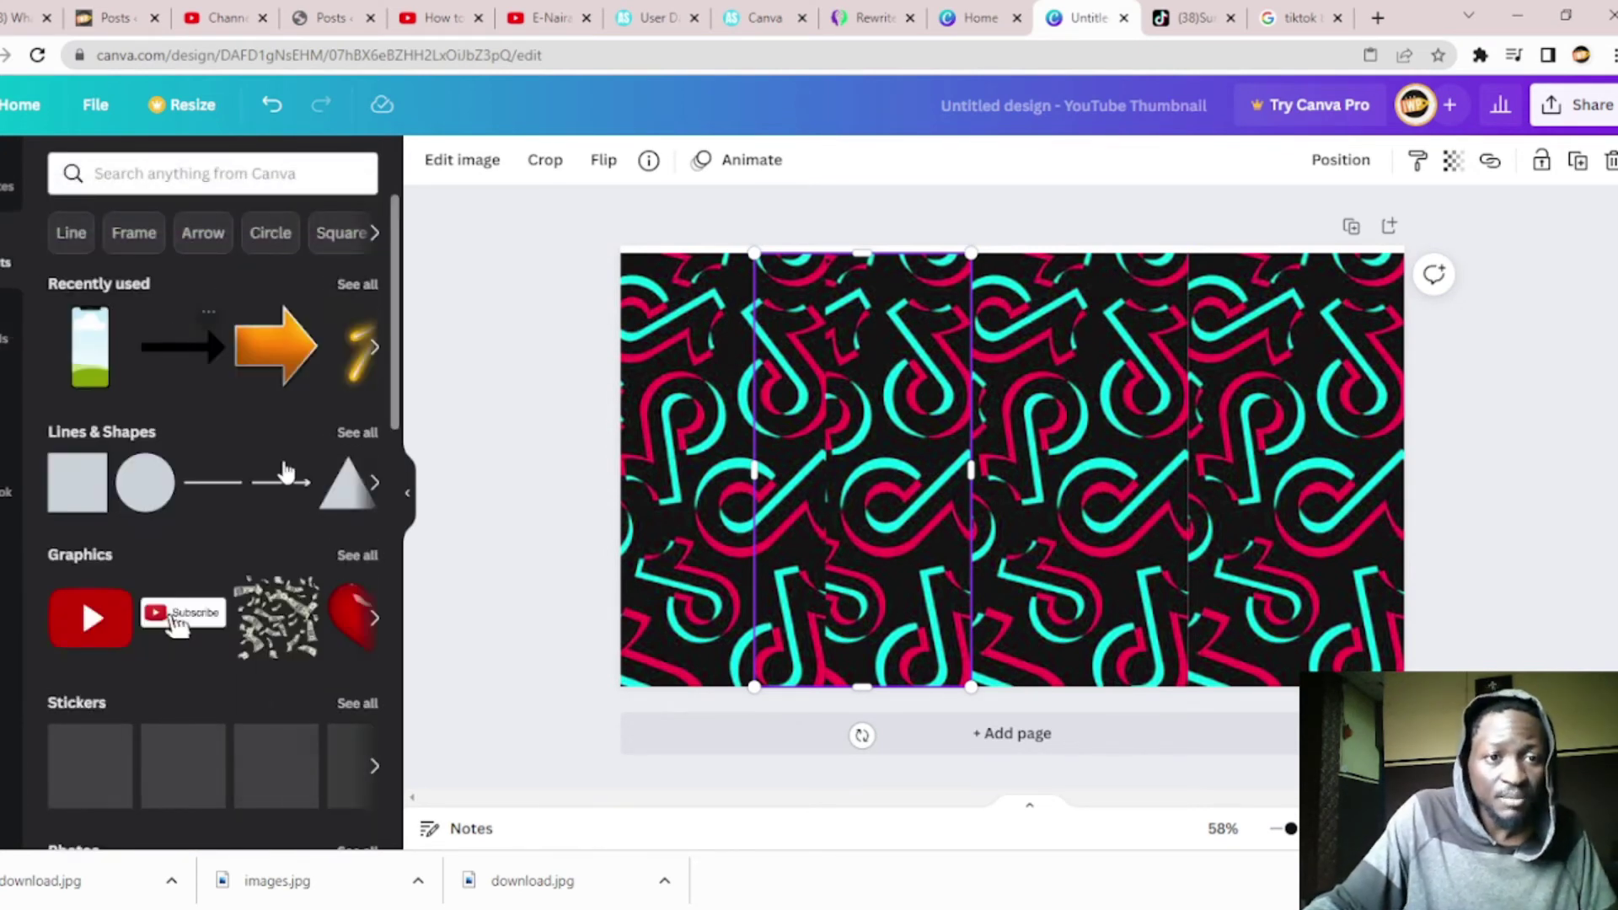
{"action": "scroll", "coordinate": [276, 539], "scroll_direction": "down", "scroll_amount": 10}
{"action": "scroll", "coordinate": [277, 546], "scroll_direction": "down", "scroll_amount": 5}
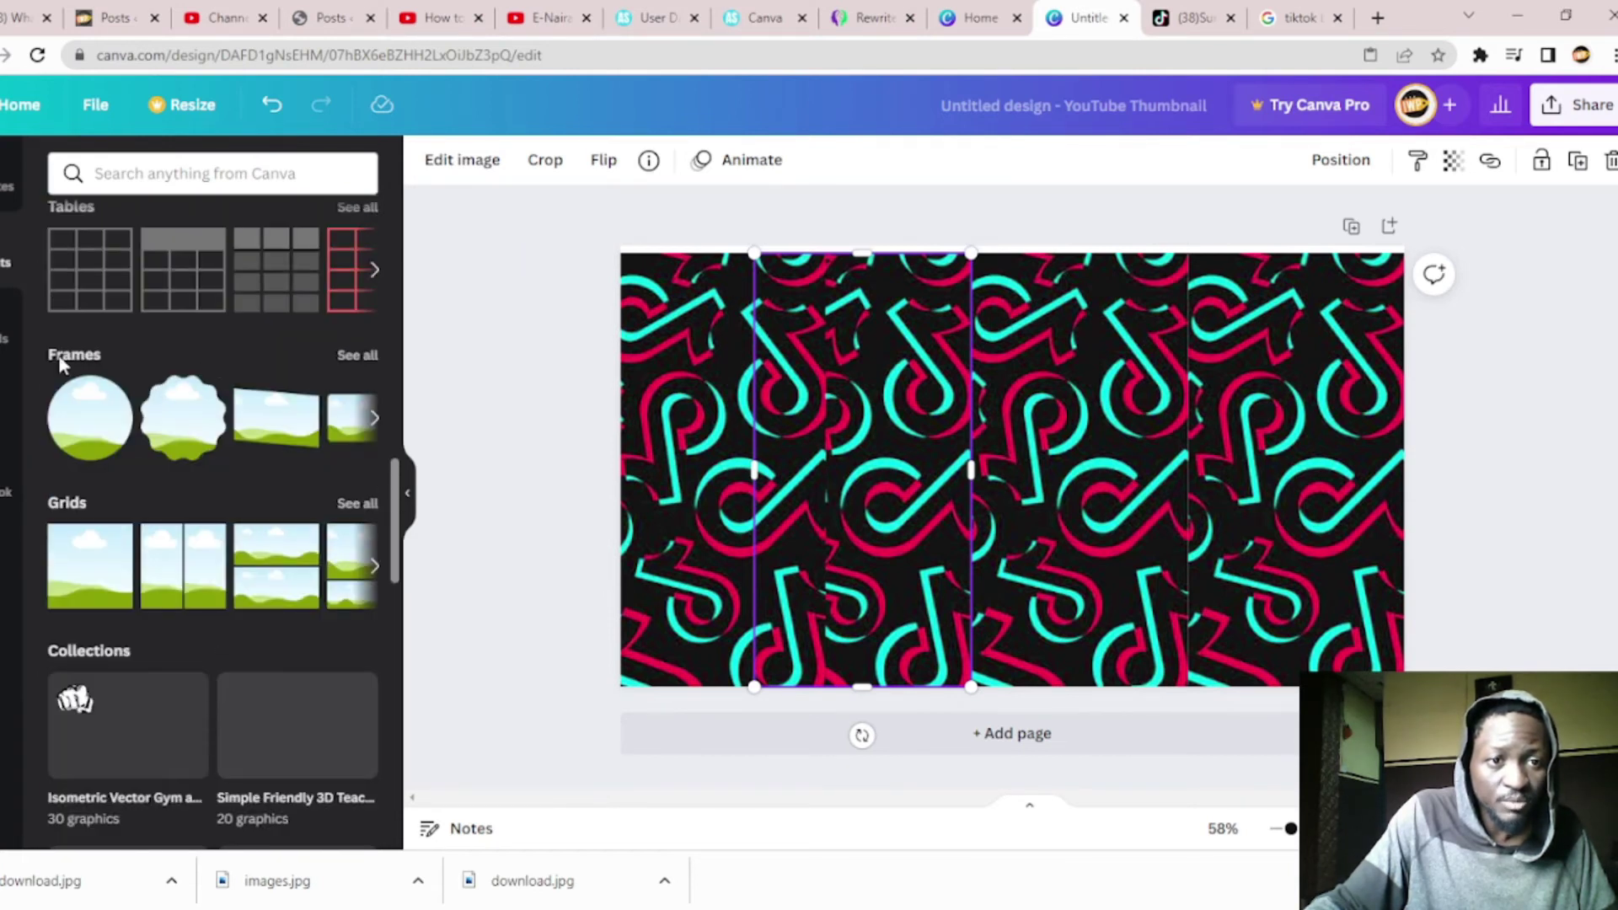
{"action": "left_click", "coordinate": [61, 352]}
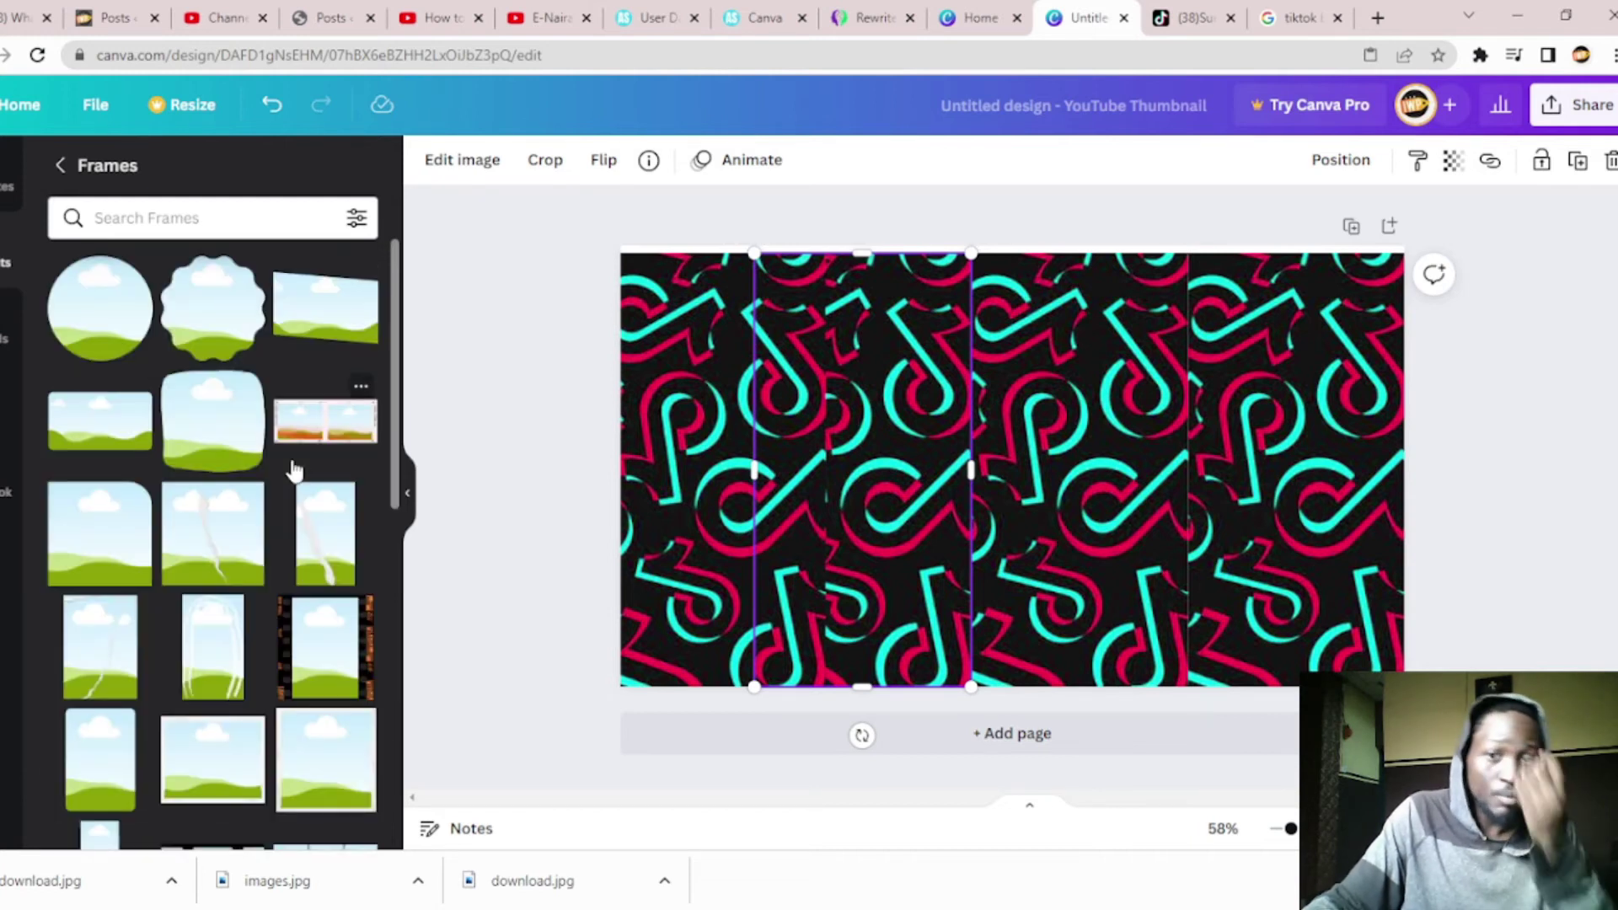
{"action": "scroll", "coordinate": [184, 527], "scroll_direction": "down", "scroll_amount": 5}
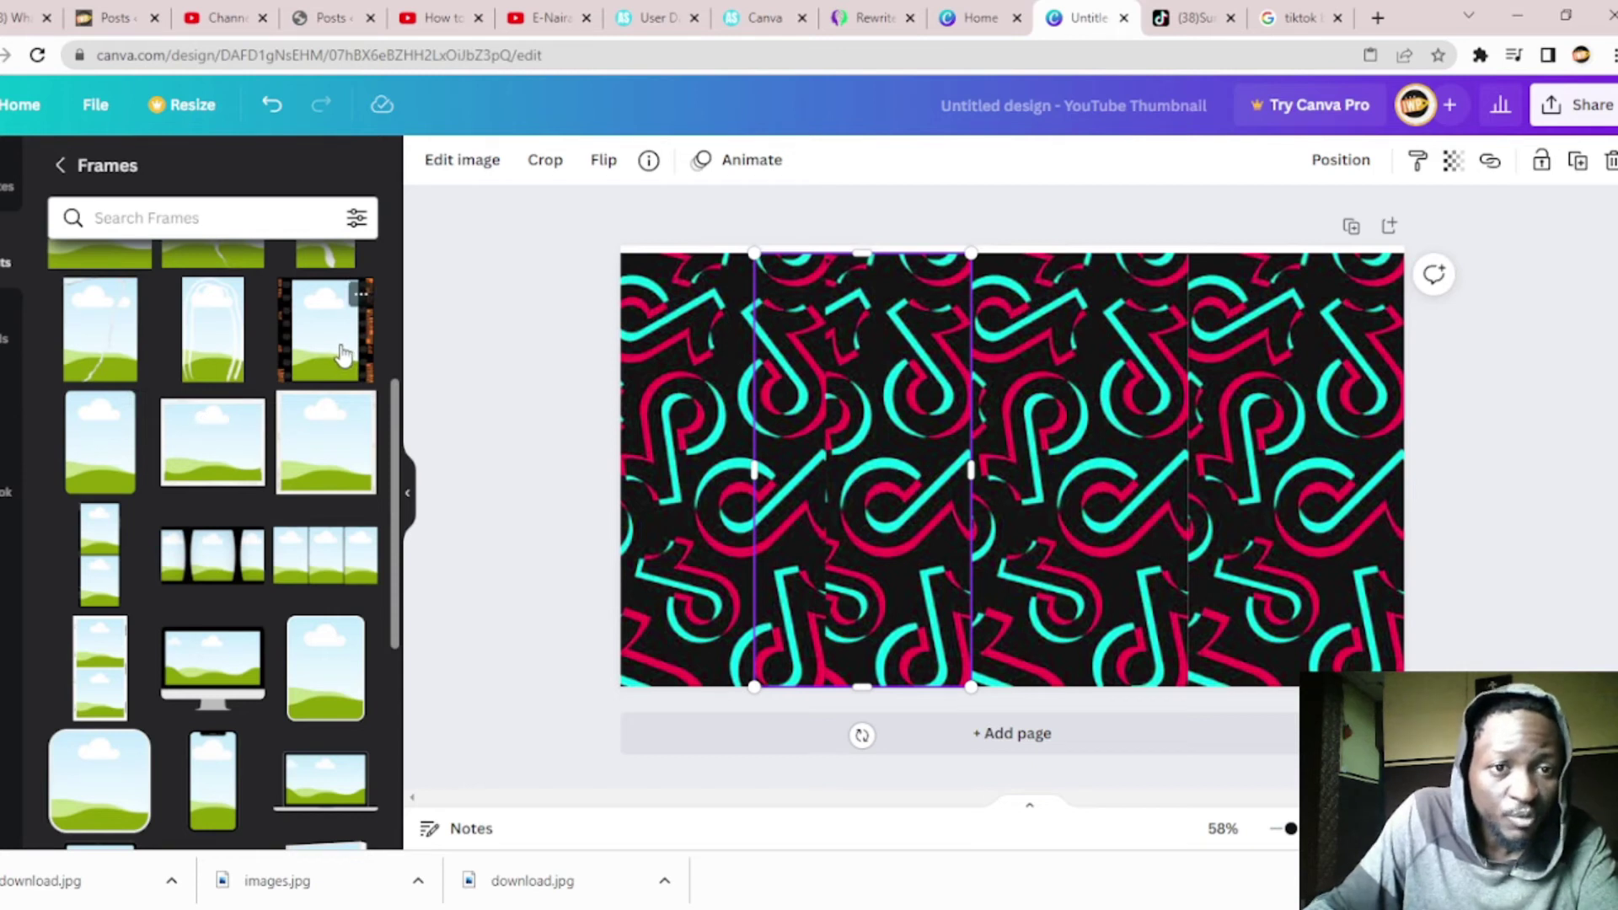
{"action": "scroll", "coordinate": [228, 577], "scroll_direction": "down", "scroll_amount": 3}
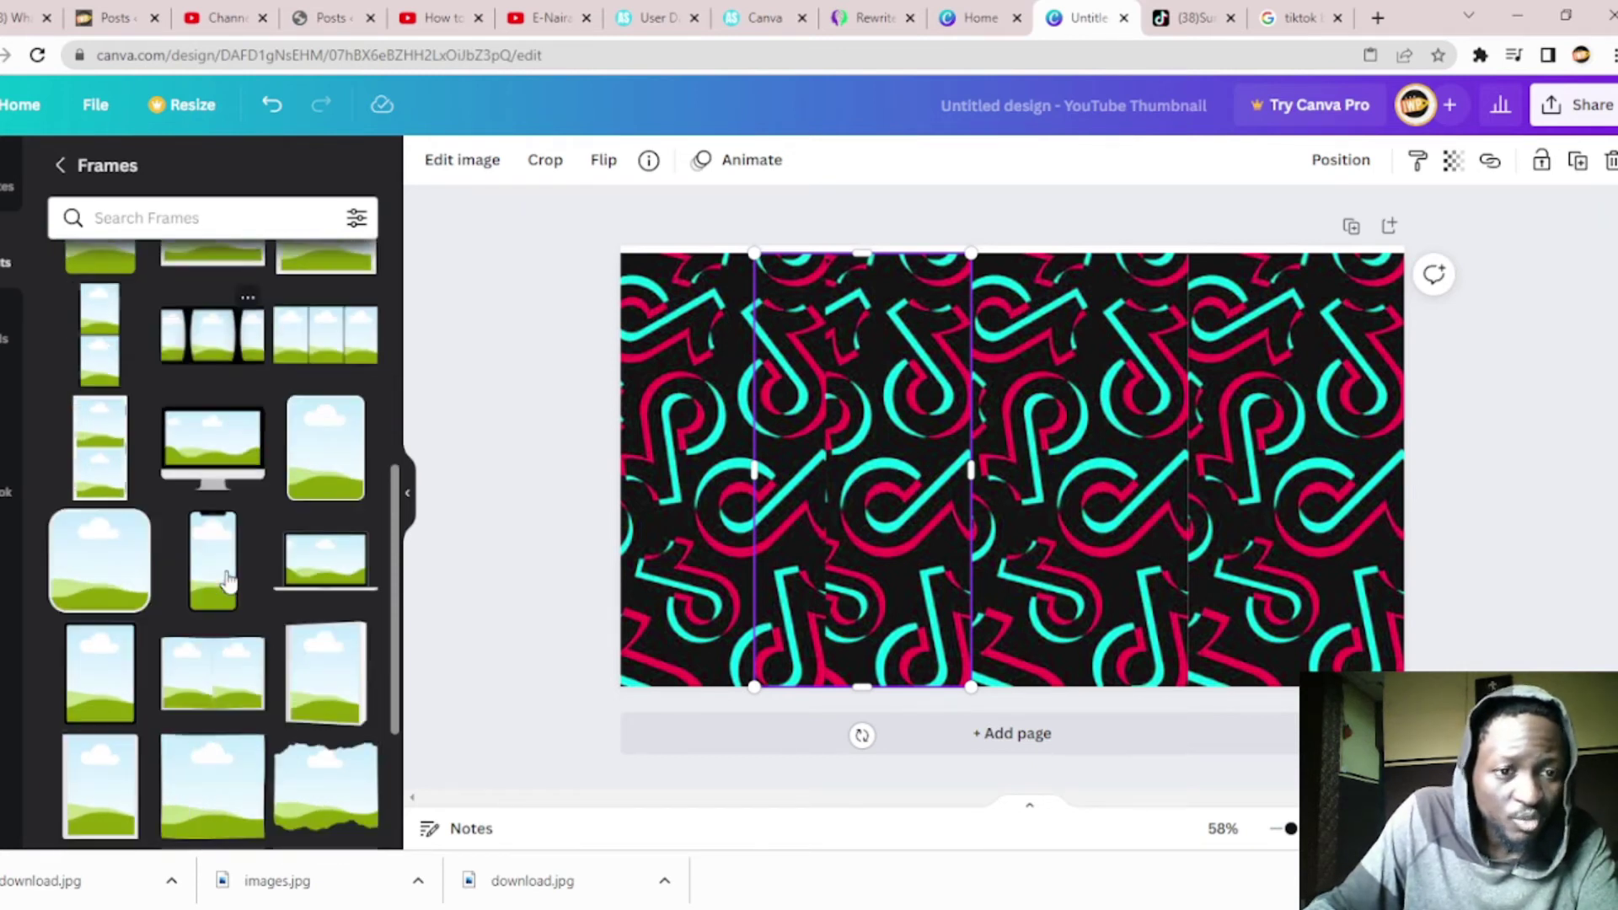
{"action": "scroll", "coordinate": [223, 506], "scroll_direction": "down", "scroll_amount": 1}
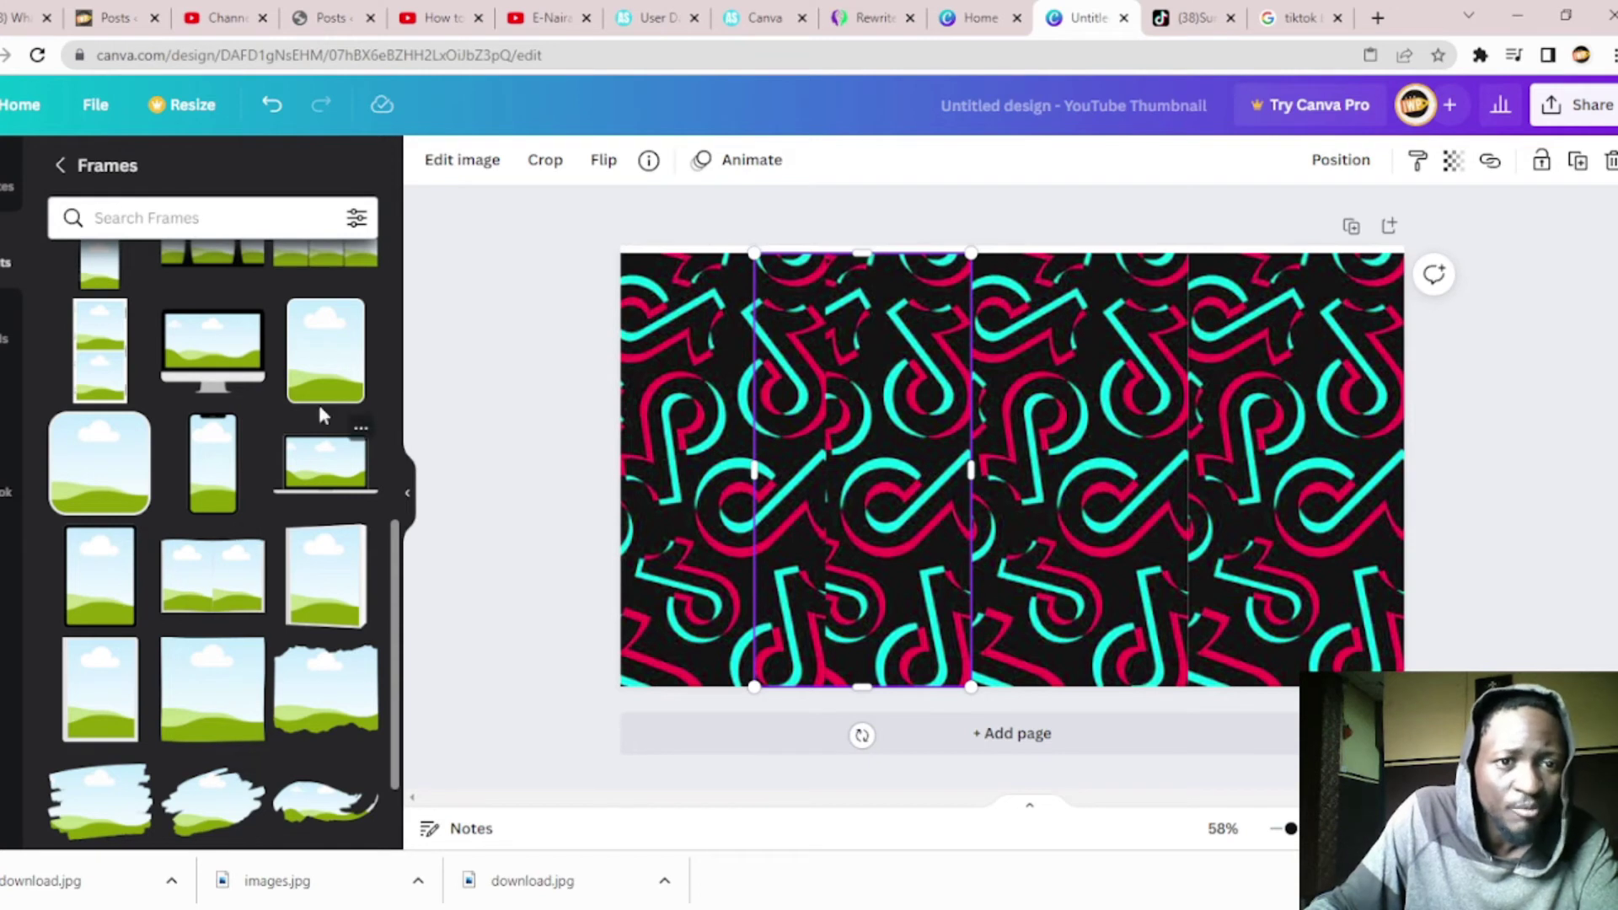
Step: Add a phone-shaped frame, stretch it to full canvas height, and return to Uploads
{"action": "left_click", "coordinate": [213, 463]}
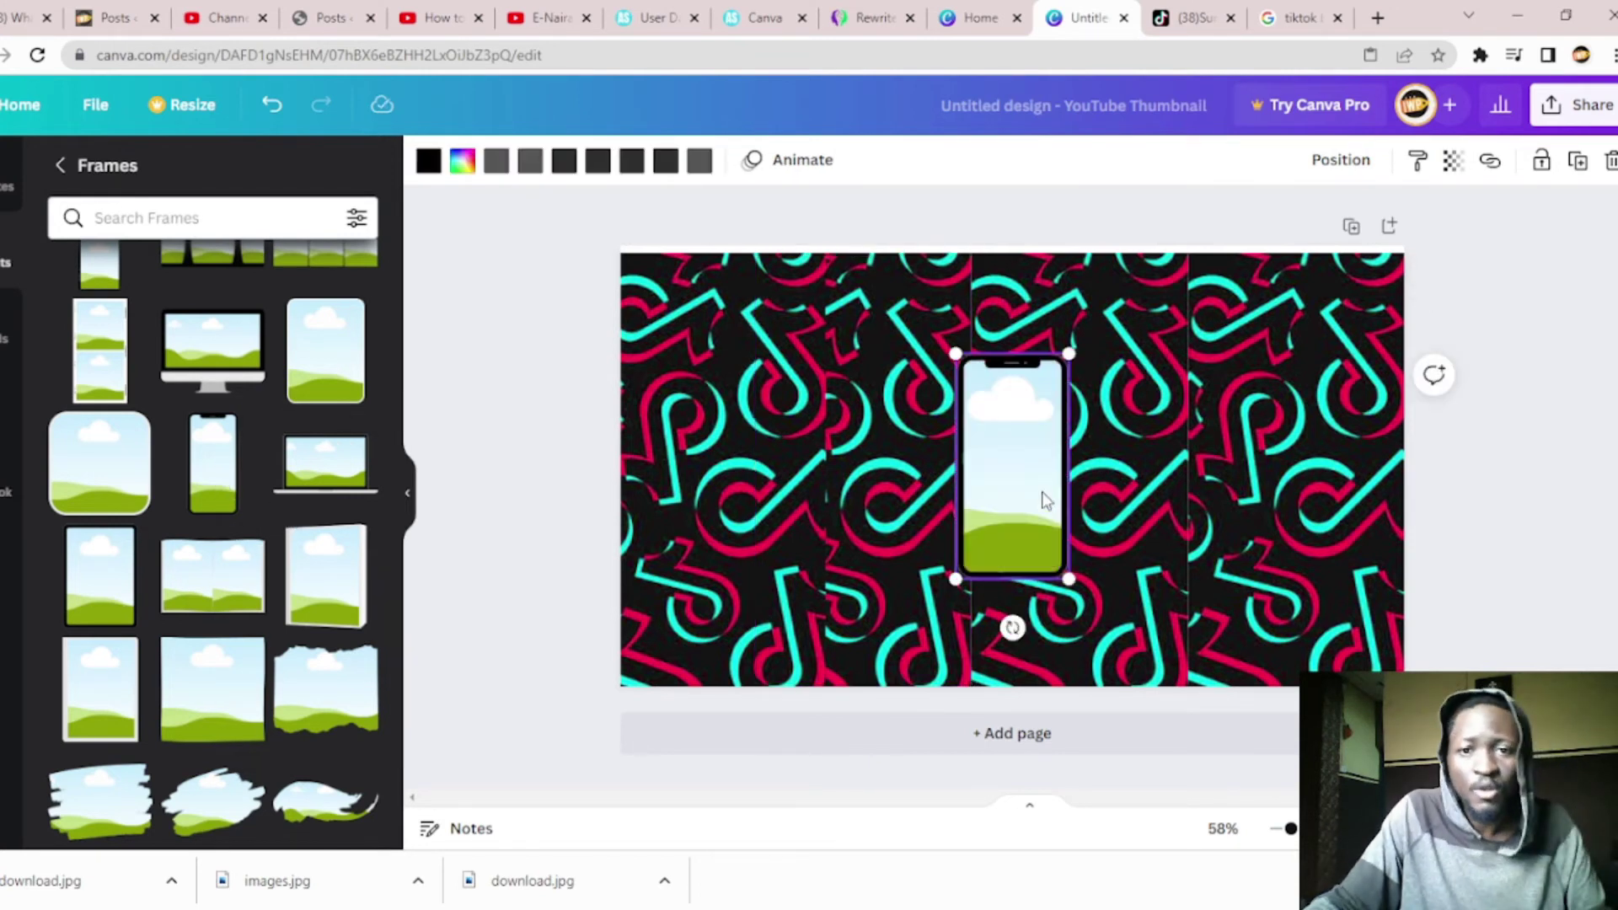
{"action": "left_click_drag", "start_coordinate": [1069, 358], "coordinate": [1119, 252]}
{"action": "left_click_drag", "start_coordinate": [954, 579], "coordinate": [895, 681]}
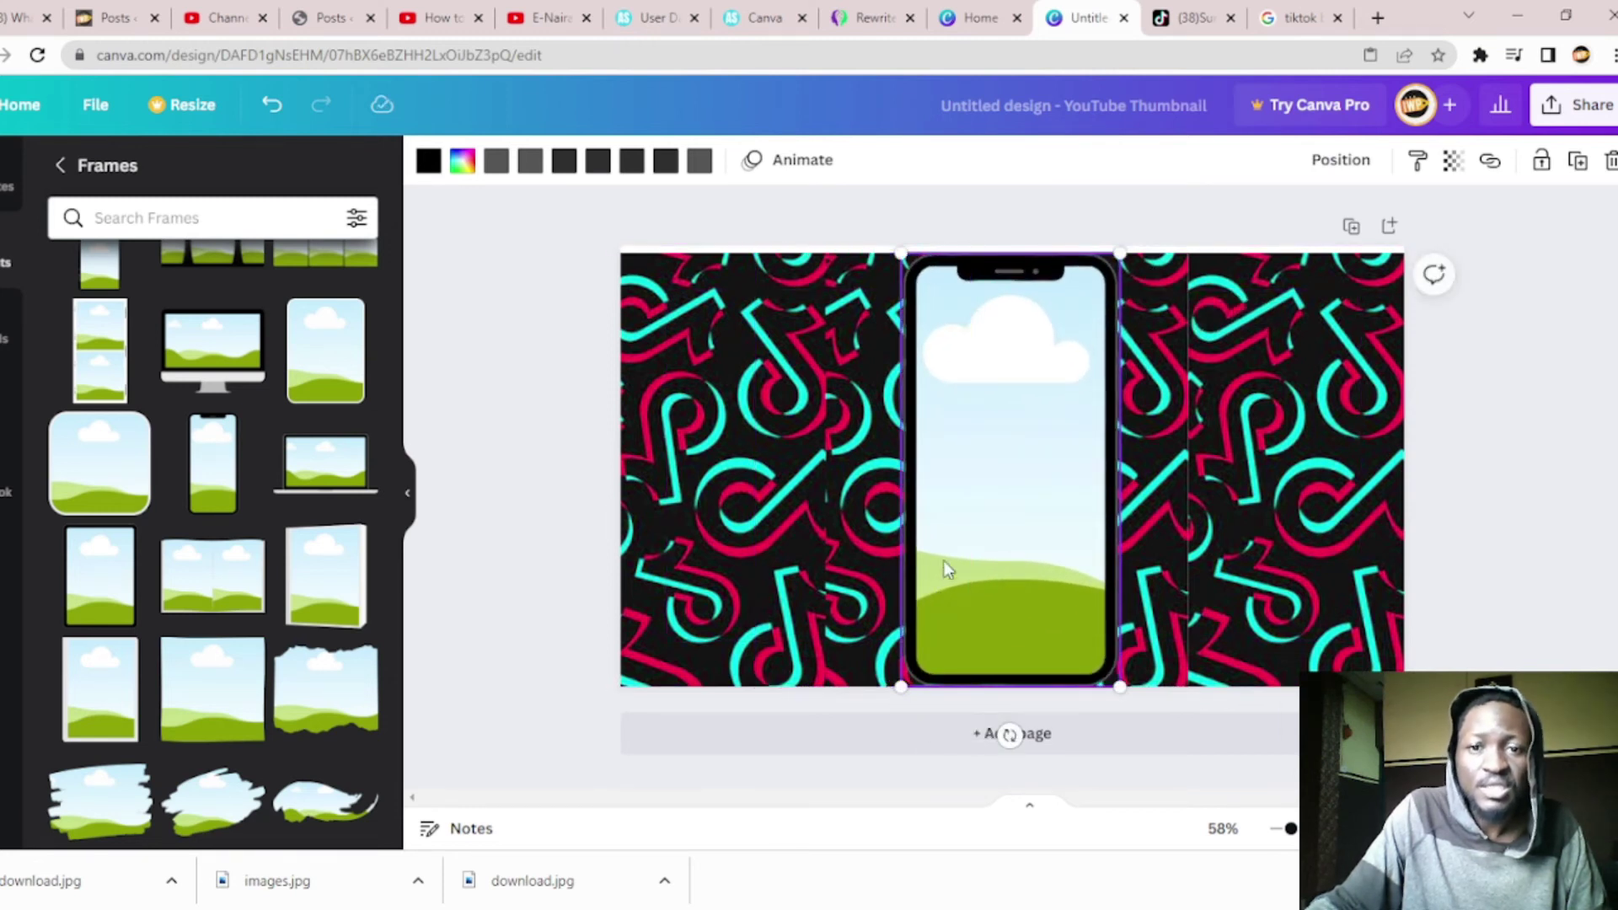
{"action": "left_click", "coordinate": [7, 335]}
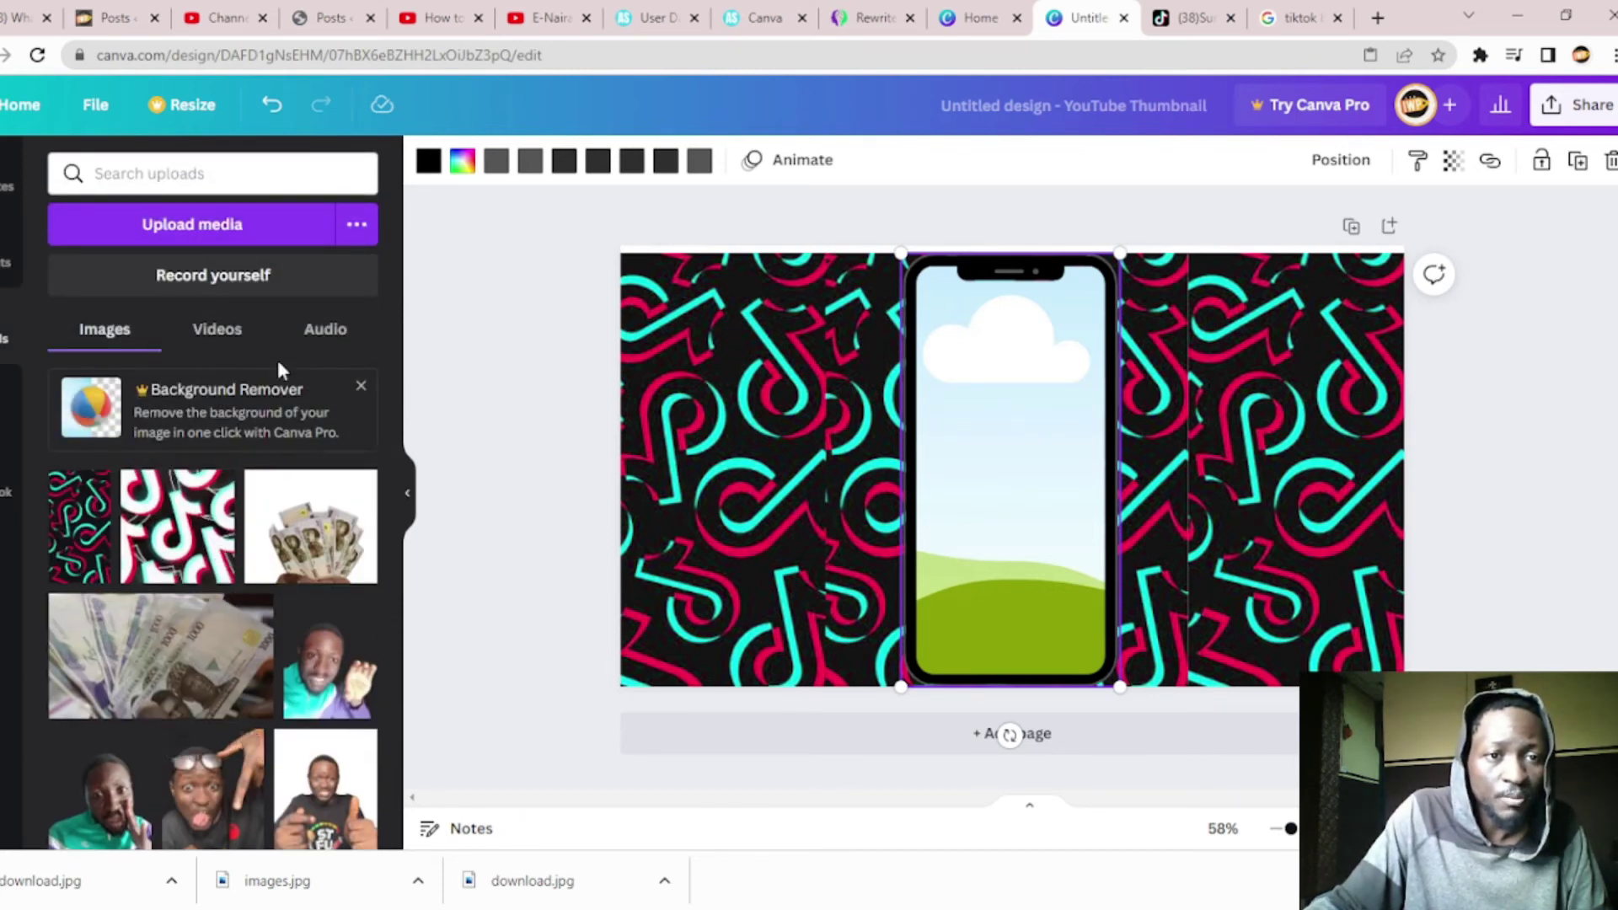
Step: Drop the 3:38 TikTok-profile video into the phone frame and resize it to fill the screen
{"action": "left_click", "coordinate": [218, 330]}
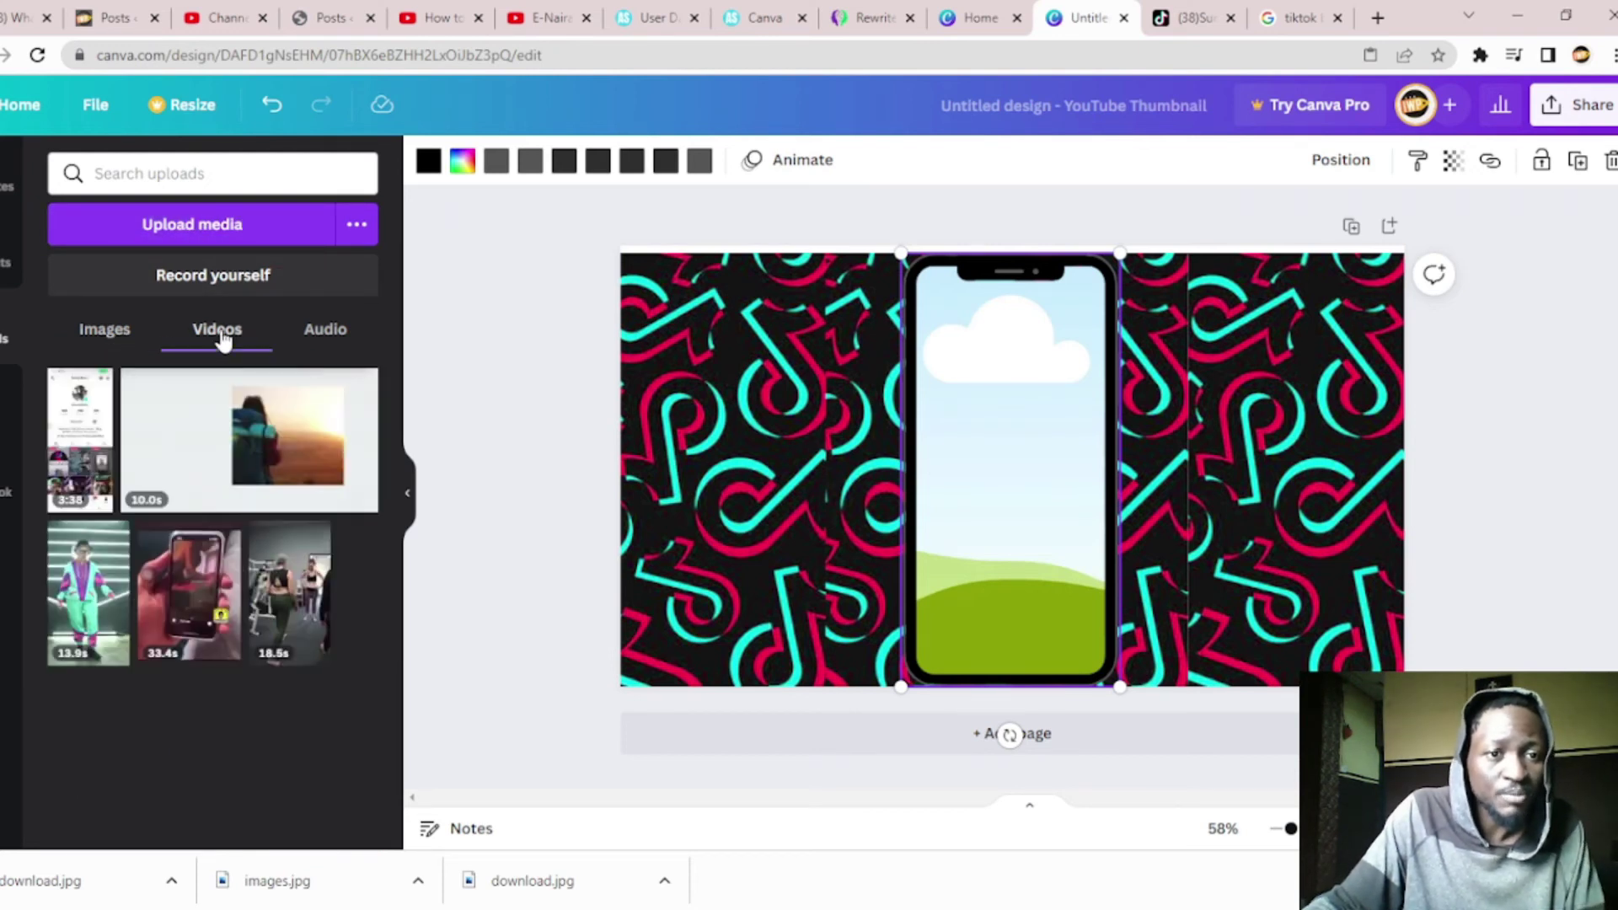
{"action": "left_click", "coordinate": [76, 440]}
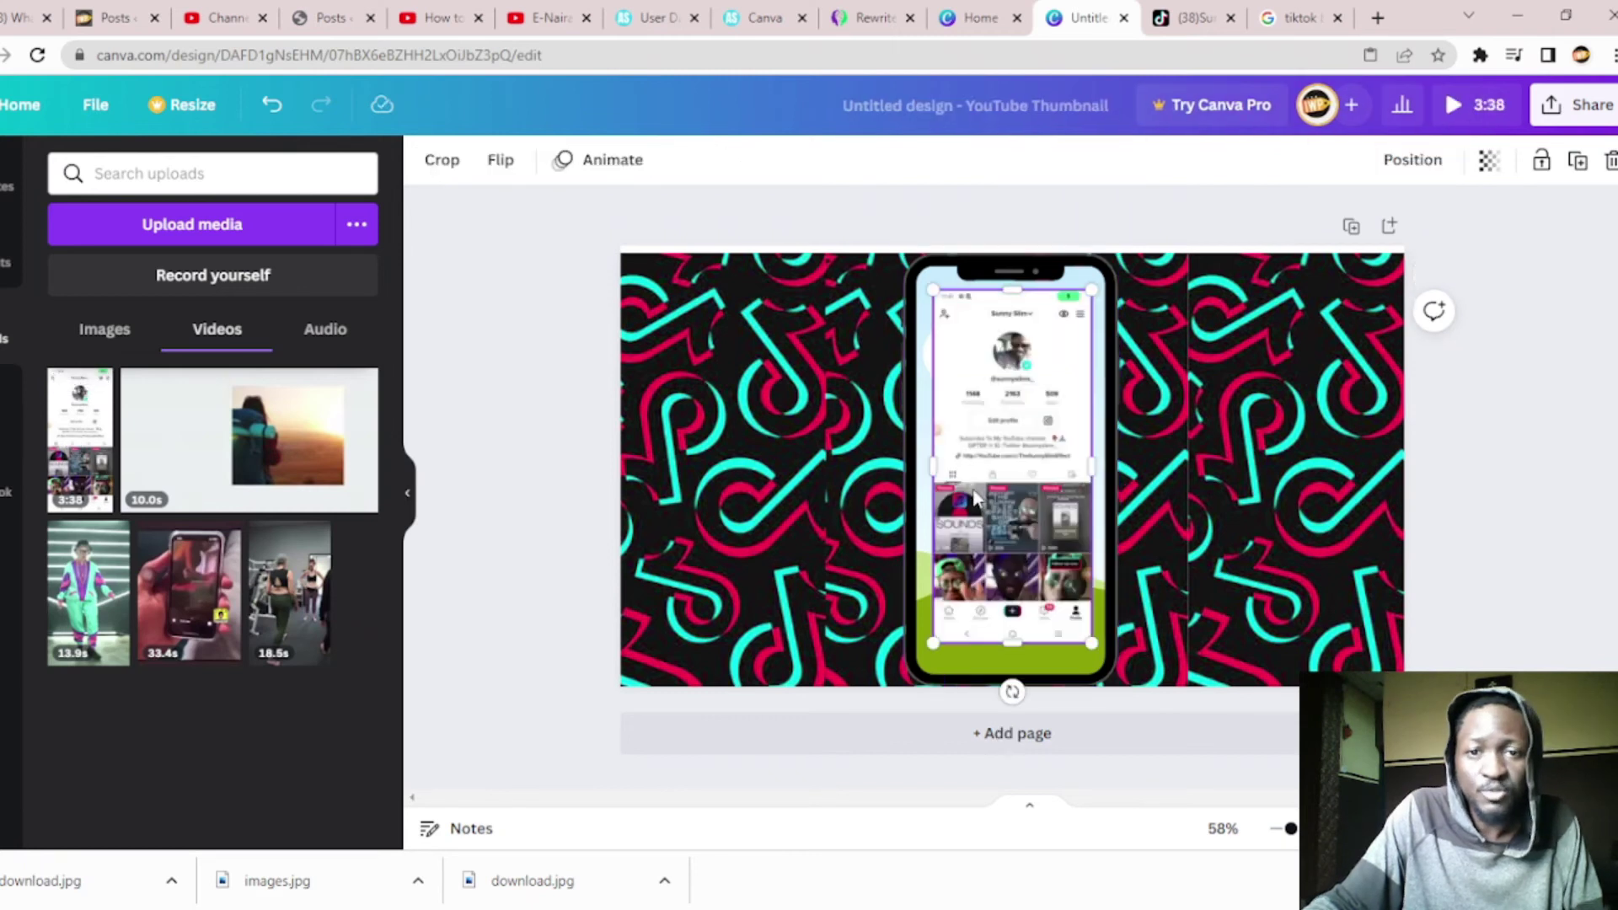
{"action": "left_click_drag", "start_coordinate": [1092, 290], "coordinate": [1095, 276]}
{"action": "left_click", "coordinate": [1020, 480]}
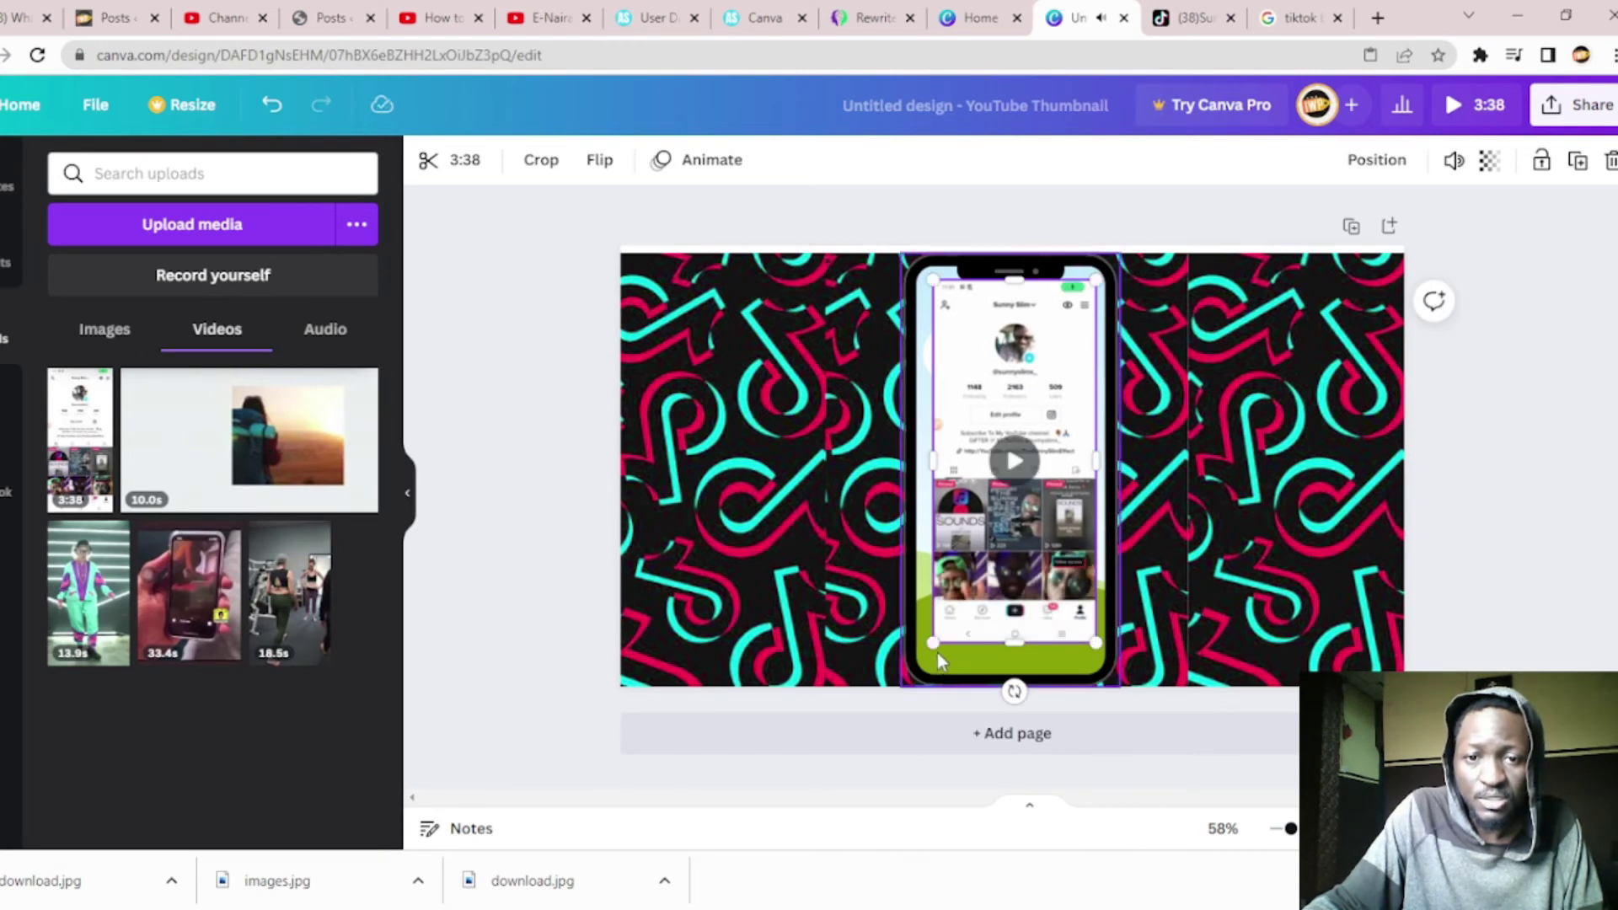
{"action": "left_click_drag", "start_coordinate": [932, 645], "coordinate": [917, 678]}
{"action": "left_click_drag", "start_coordinate": [1105, 487], "coordinate": [1107, 487]}
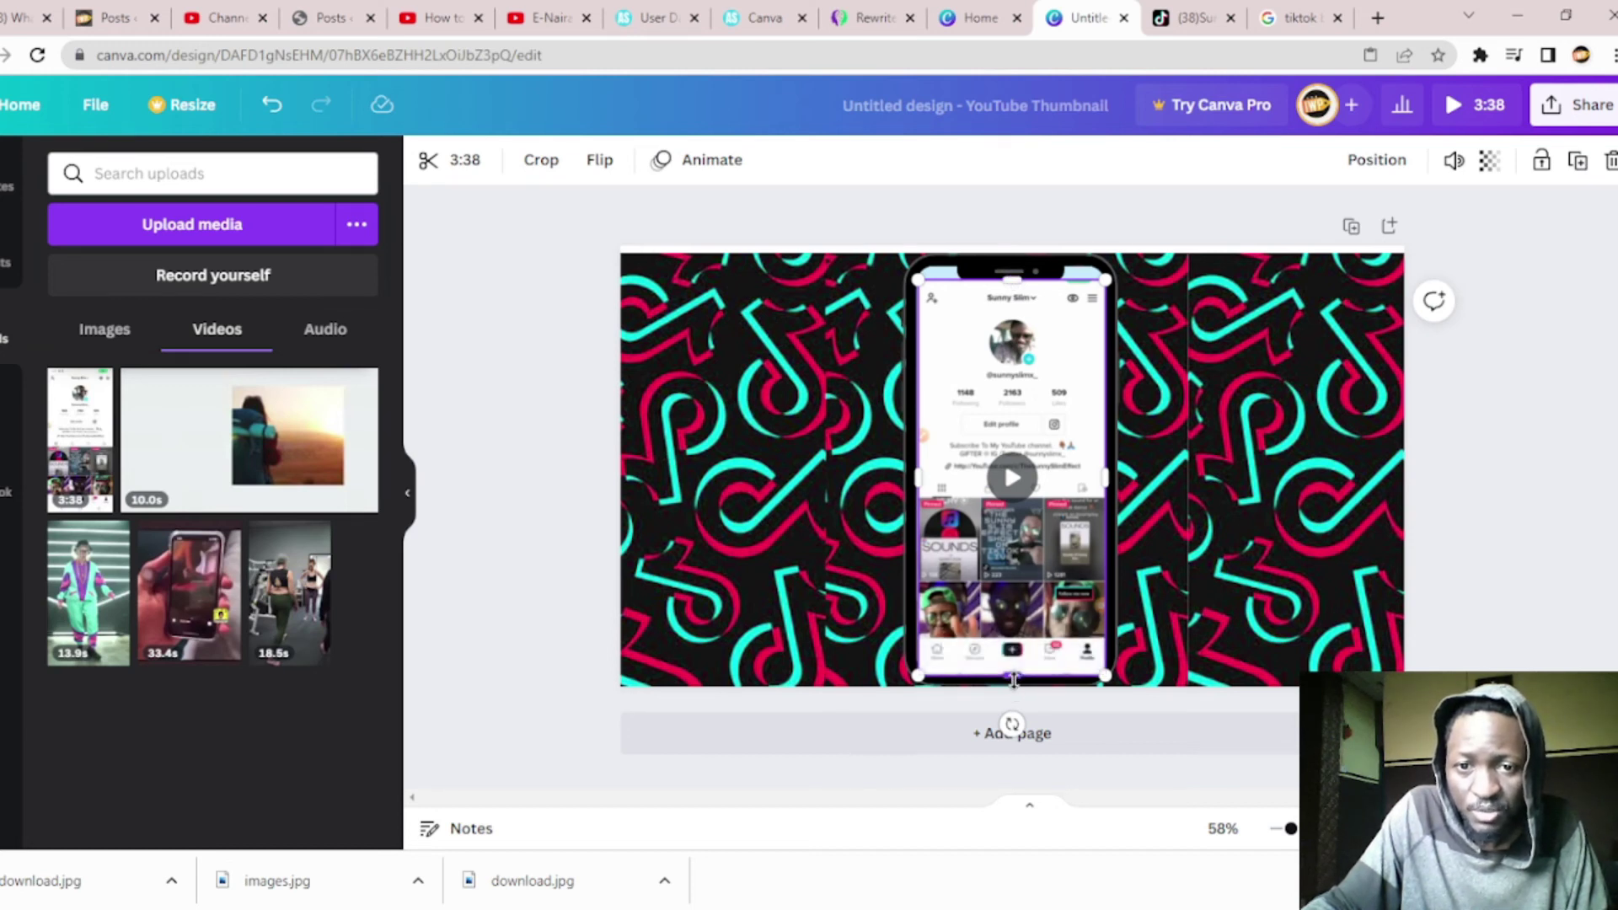
{"action": "left_click_drag", "start_coordinate": [1015, 682], "coordinate": [1014, 686]}
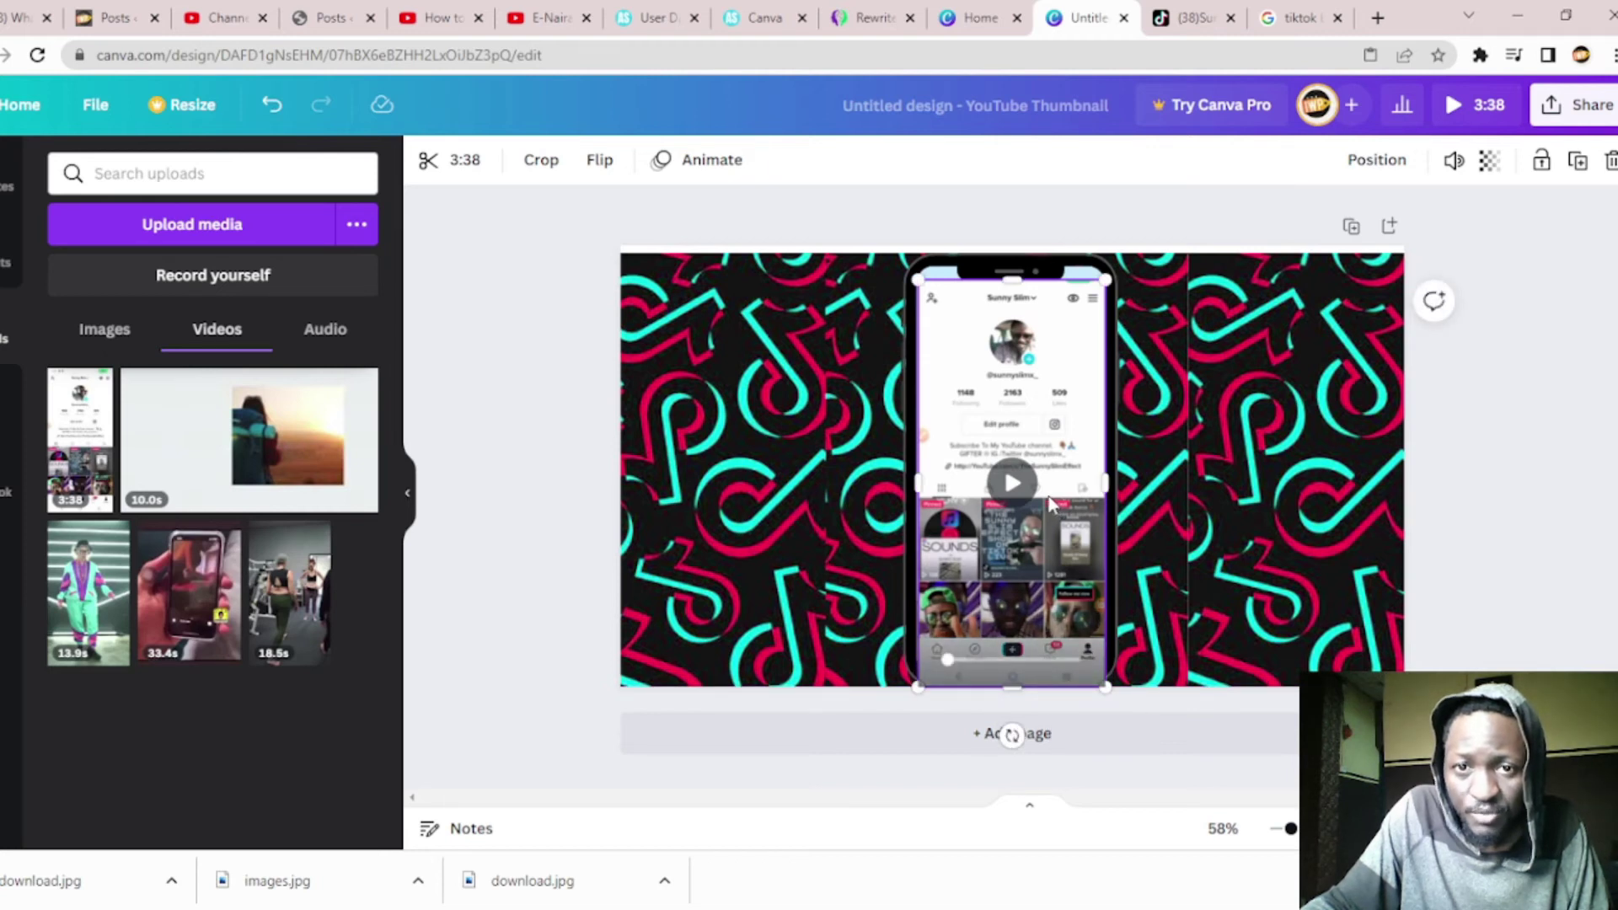
{"action": "left_click_drag", "start_coordinate": [1051, 503], "coordinate": [1045, 541]}
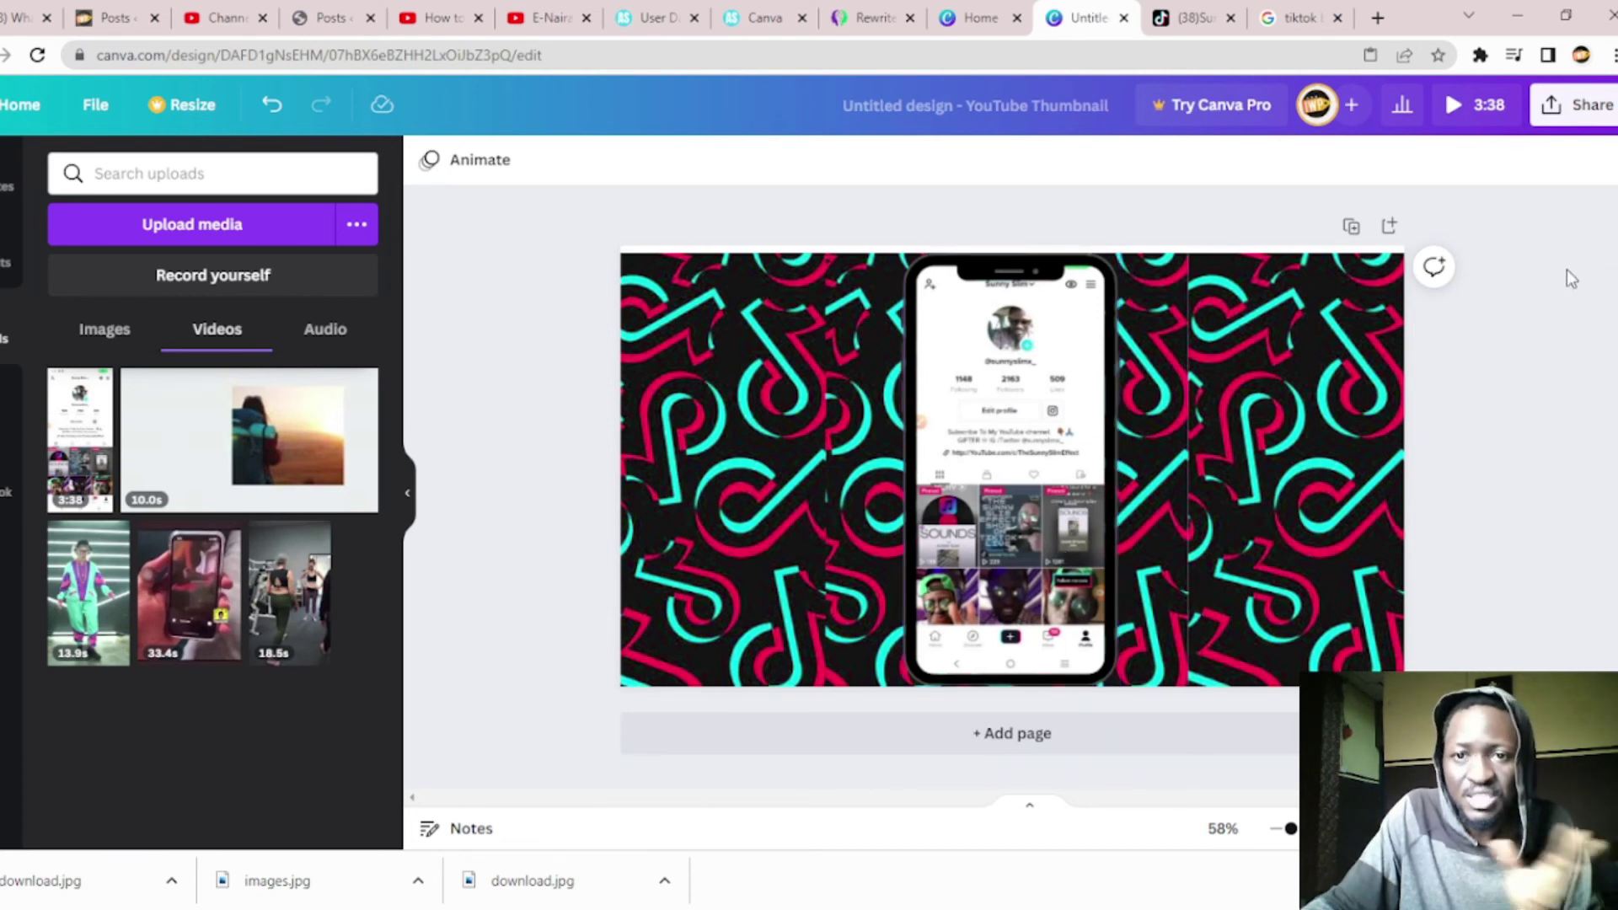
Step: Export the thumbnail design from Share's download options with file type MP4 Video
{"action": "left_click", "coordinate": [1555, 127]}
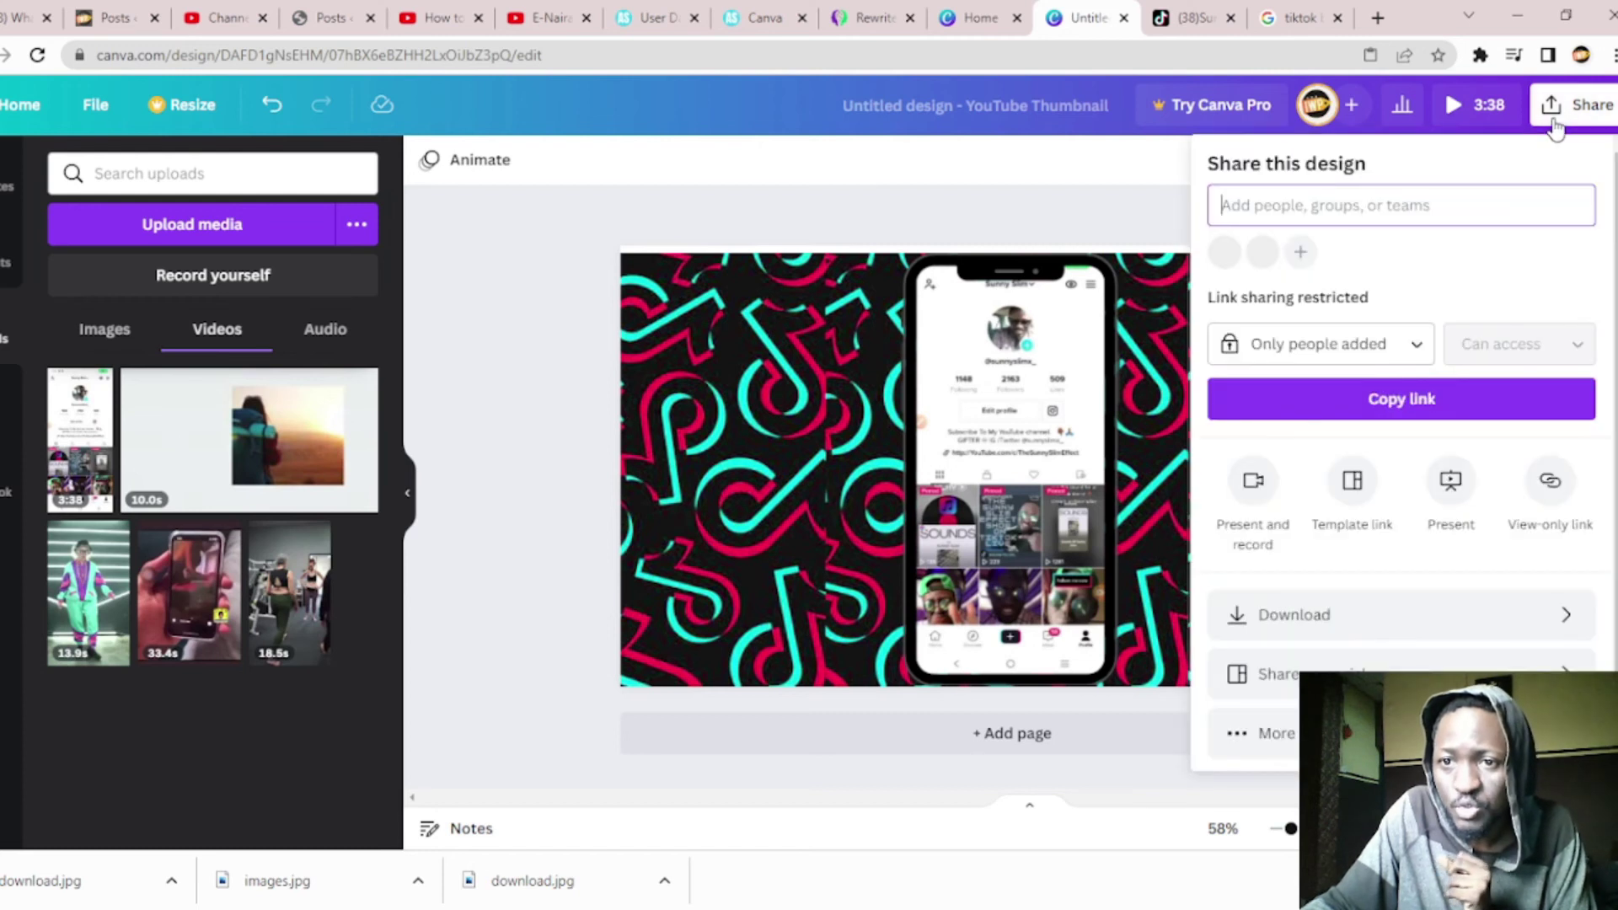
{"action": "left_click", "coordinate": [1359, 633]}
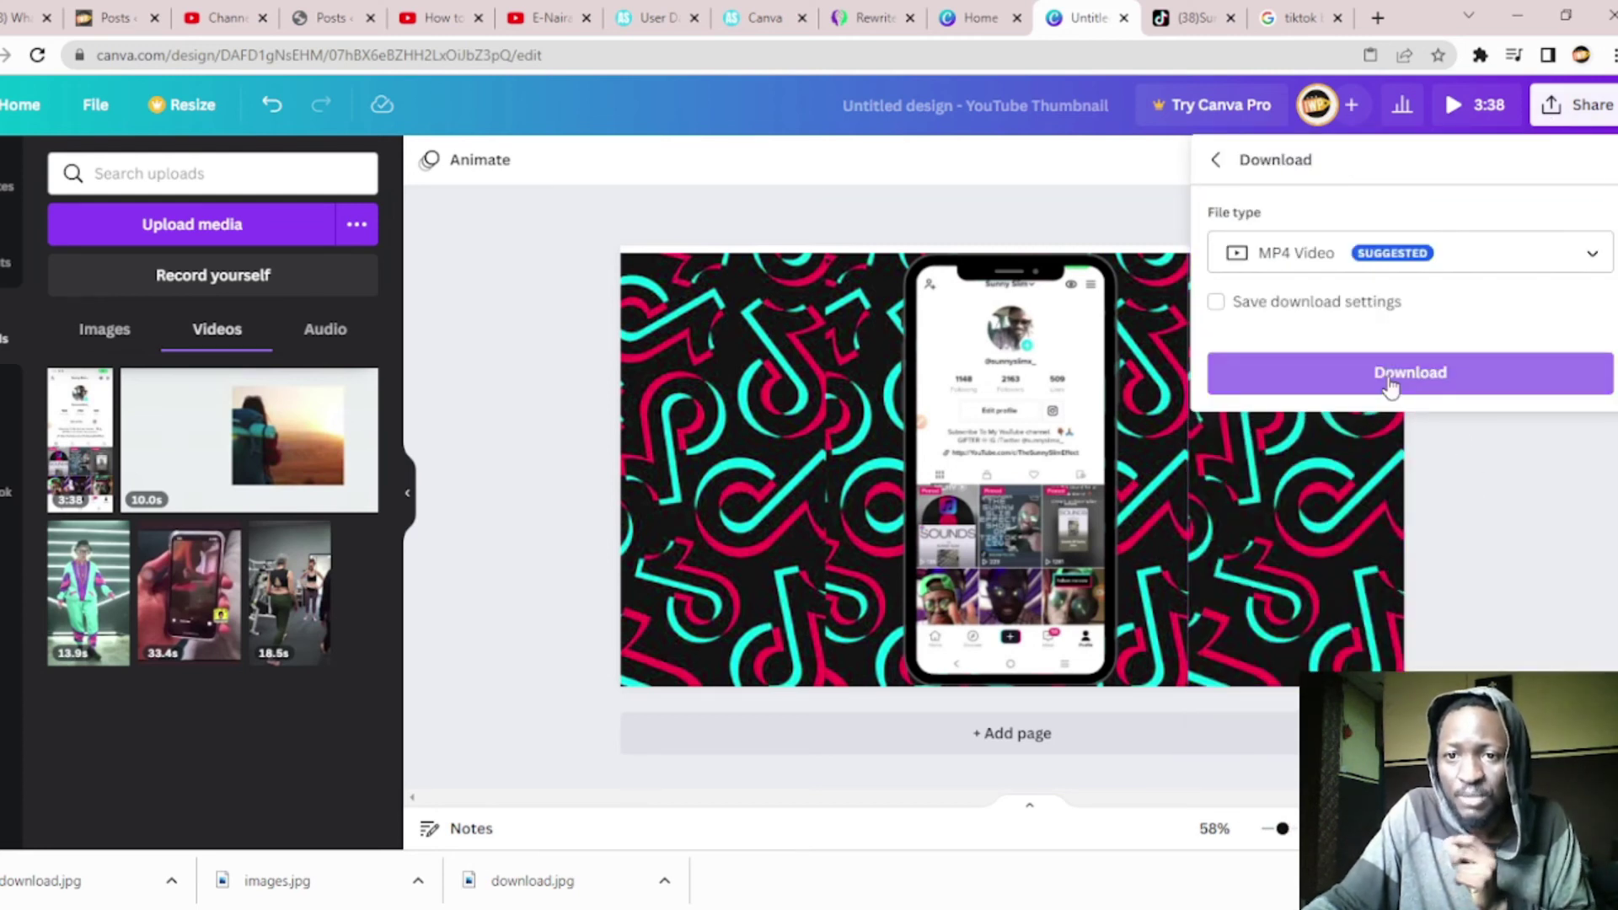
{"action": "left_click", "coordinate": [1390, 383]}
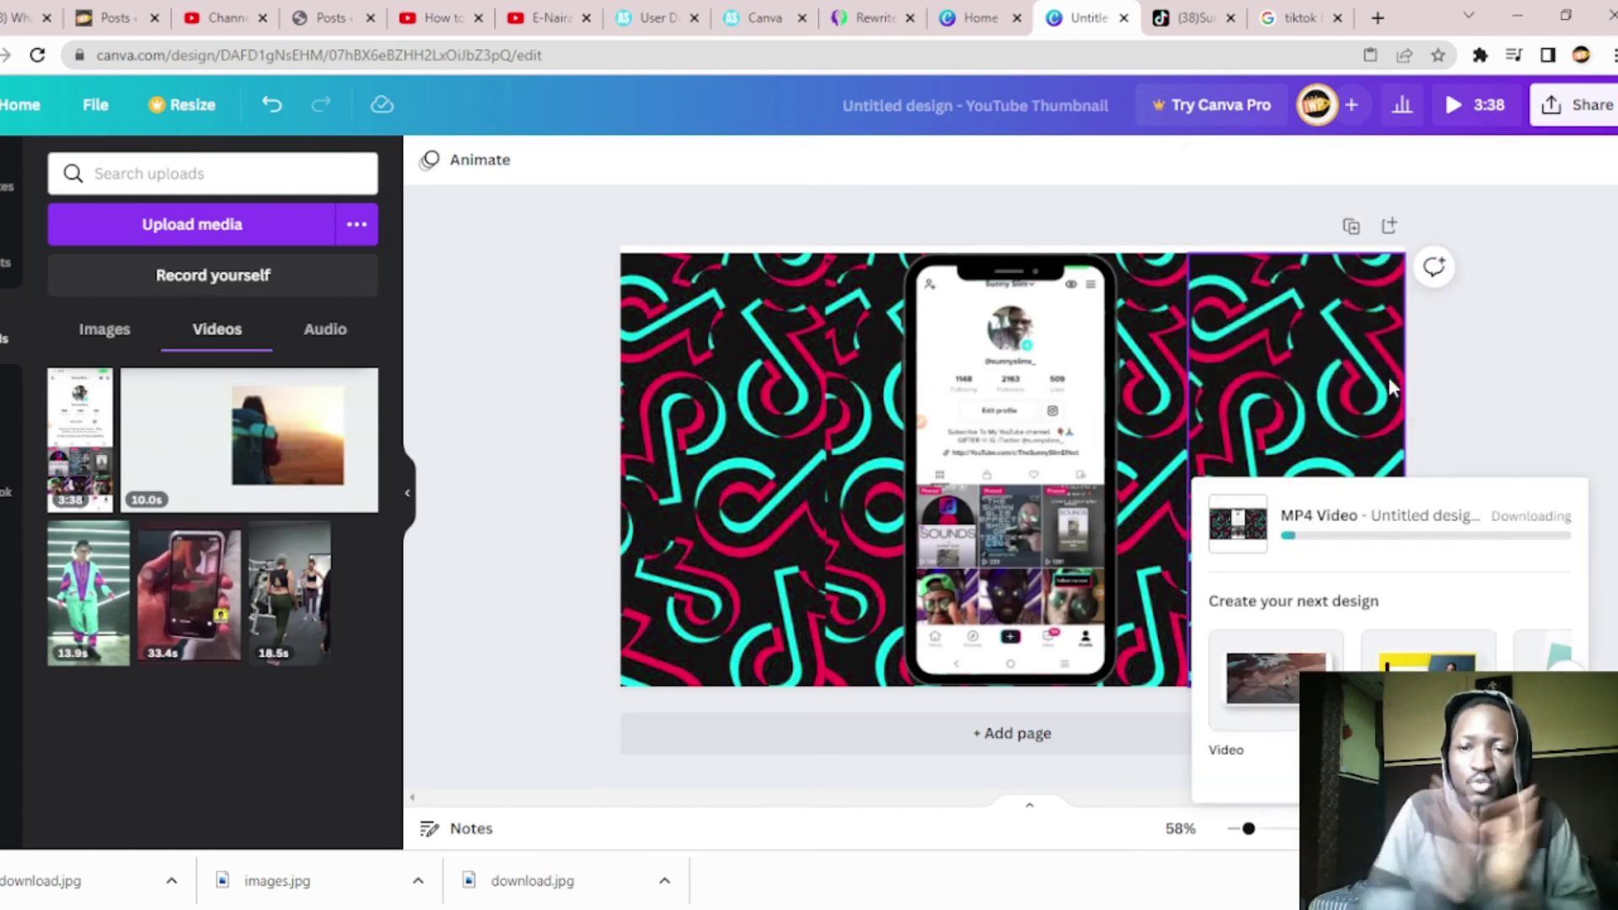